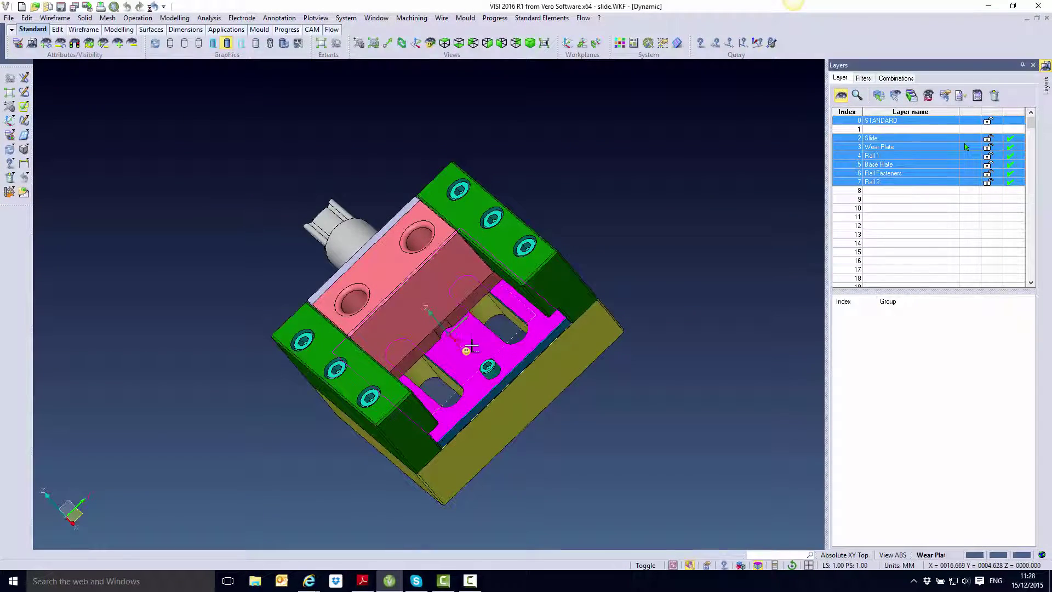
- Show only the Rail 1 layer and tilt the rail block to view its underside
{"action": "middle_click_drag", "start_coordinate": [693, 410], "coordinate": [717, 402]}
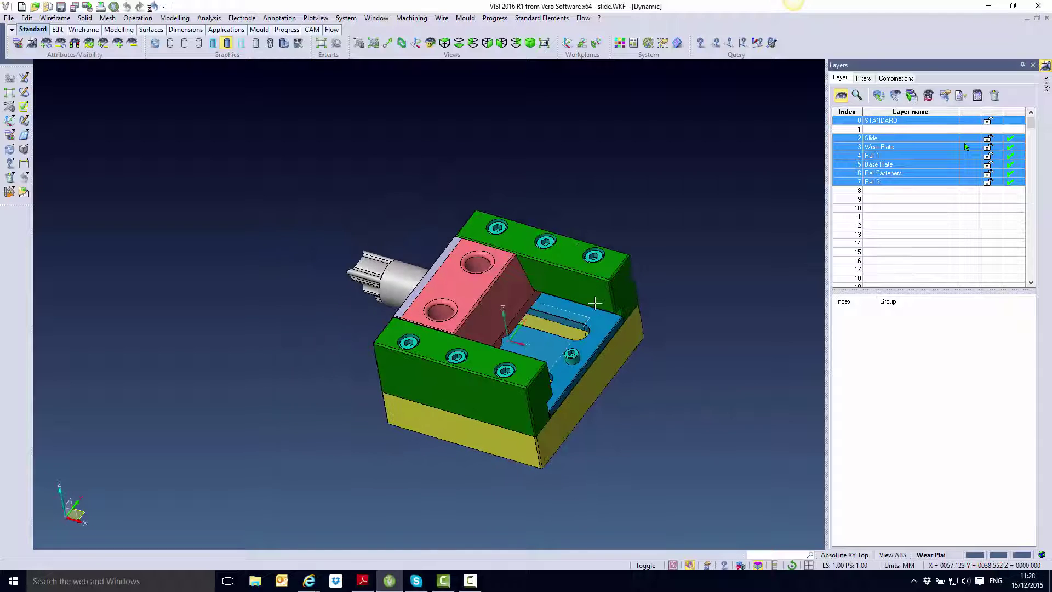
{"action": "left_click", "coordinate": [889, 156]}
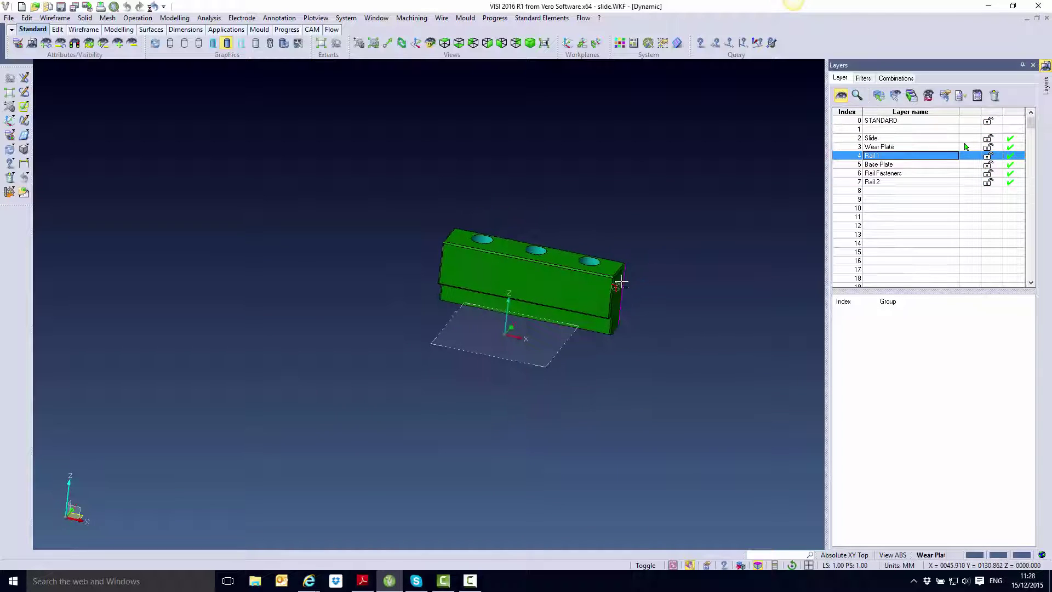
{"action": "scroll", "coordinate": [522, 296], "scroll_direction": "up", "scroll_amount": 5}
{"action": "mouse_move", "coordinate": [450, 290]}
{"action": "middle_mouse_down"}
{"action": "mouse_move", "coordinate": [462, 305]}
{"action": "mouse_move", "coordinate": [465, 282]}
{"action": "middle_mouse_up"}
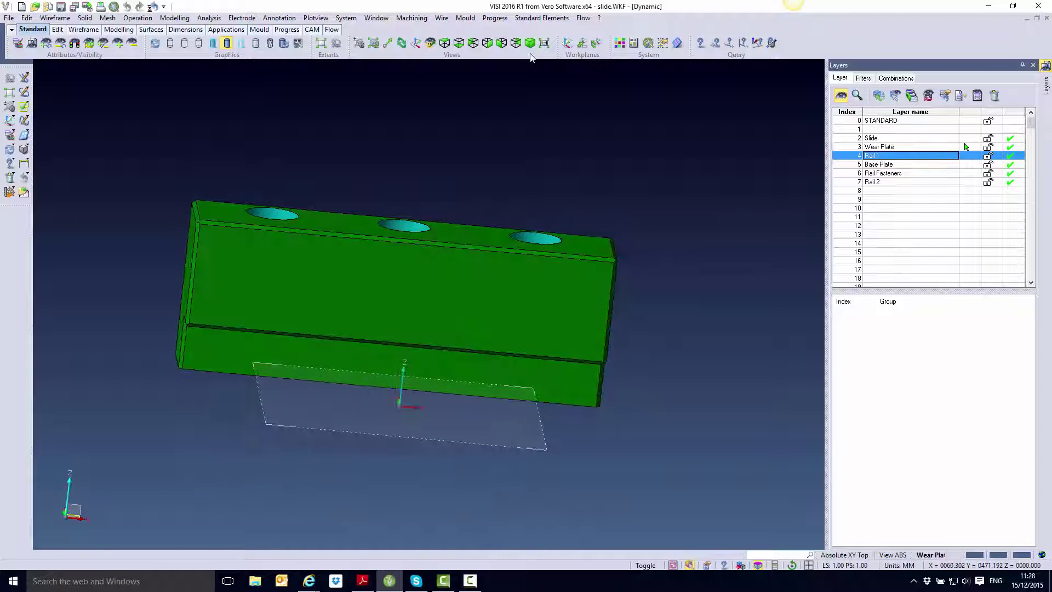
{"action": "left_click", "coordinate": [465, 18]}
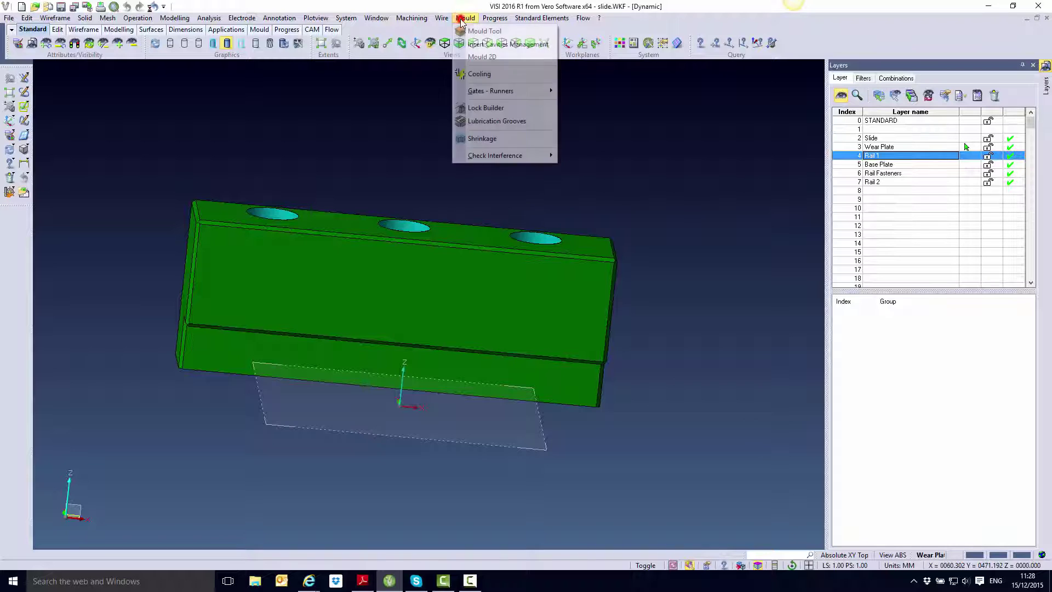
- Bring up the Mould > Lubrication Grooves library and choose the first groove pattern
{"action": "left_click", "coordinate": [475, 121]}
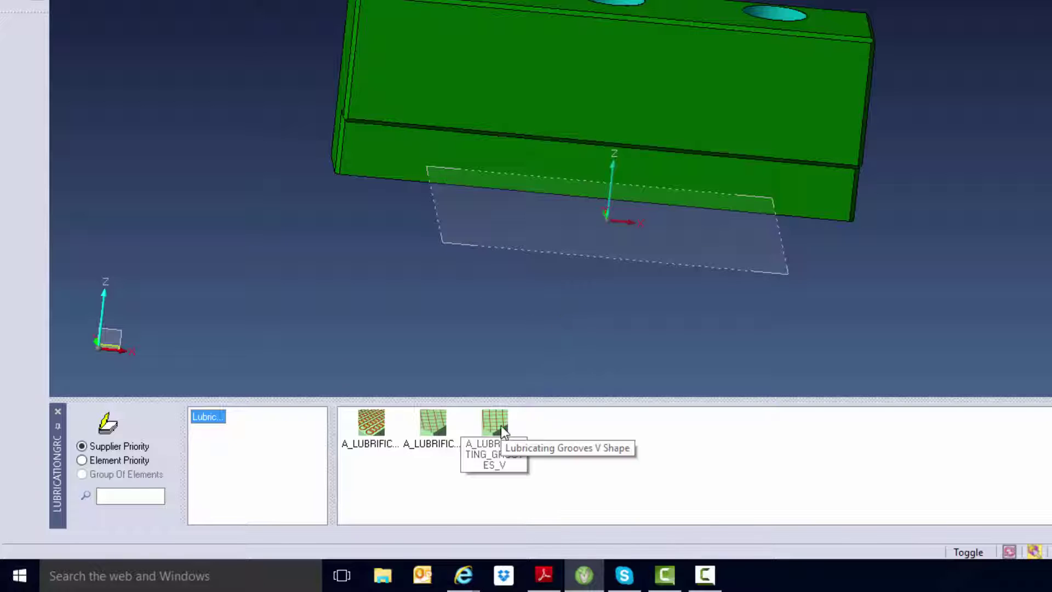
{"action": "left_click", "coordinate": [372, 427]}
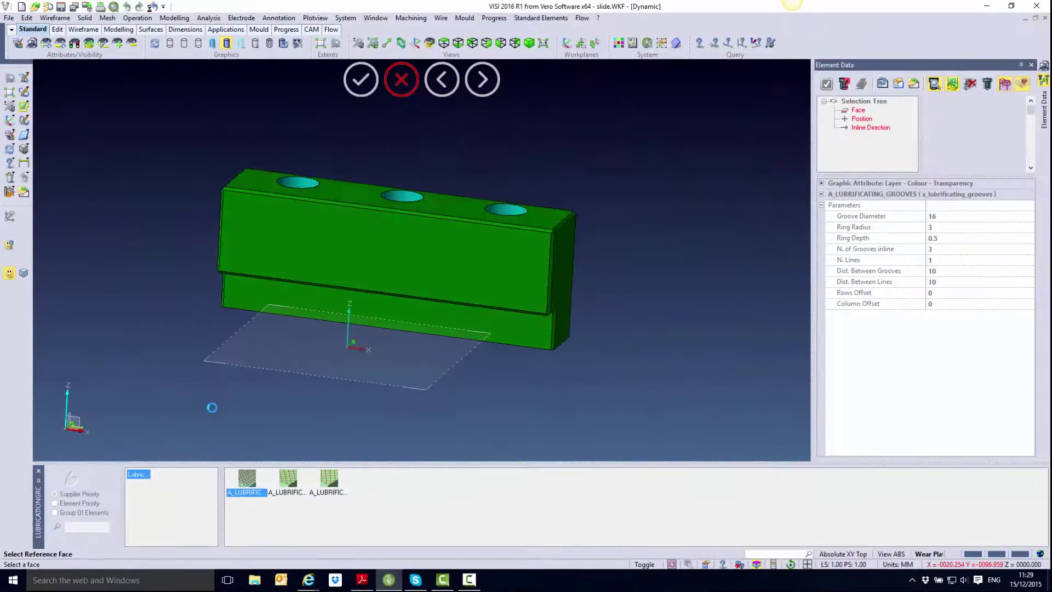
- Use Rail 1's front face as reference and pick its two opposite corner points
{"action": "mouse_move", "coordinate": [255, 344]}
{"action": "middle_mouse_down"}
{"action": "mouse_move", "coordinate": [275, 360]}
{"action": "mouse_move", "coordinate": [261, 350]}
{"action": "middle_mouse_up"}
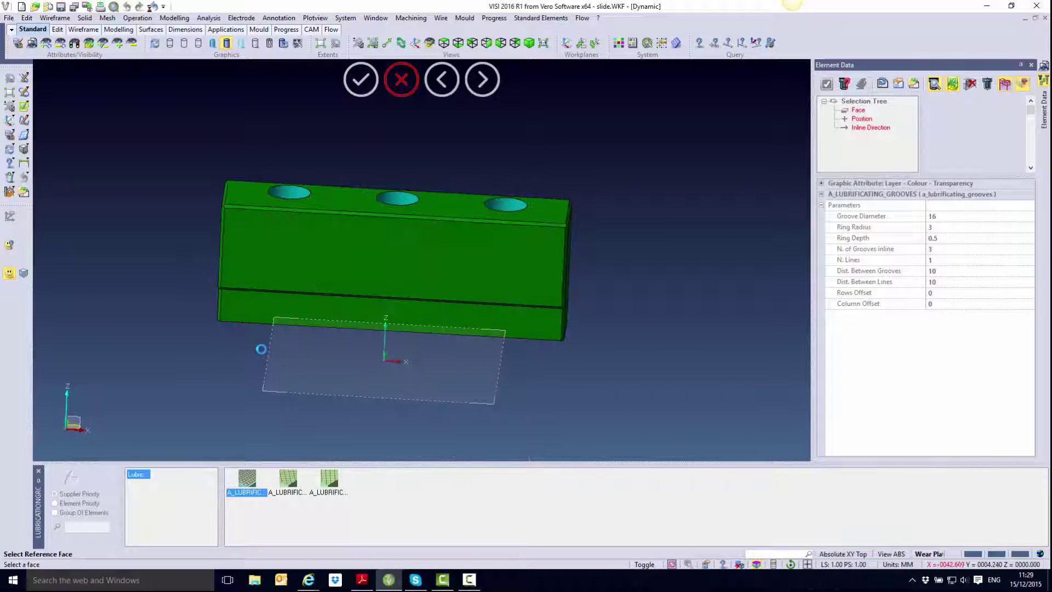
{"action": "left_click", "coordinate": [331, 262]}
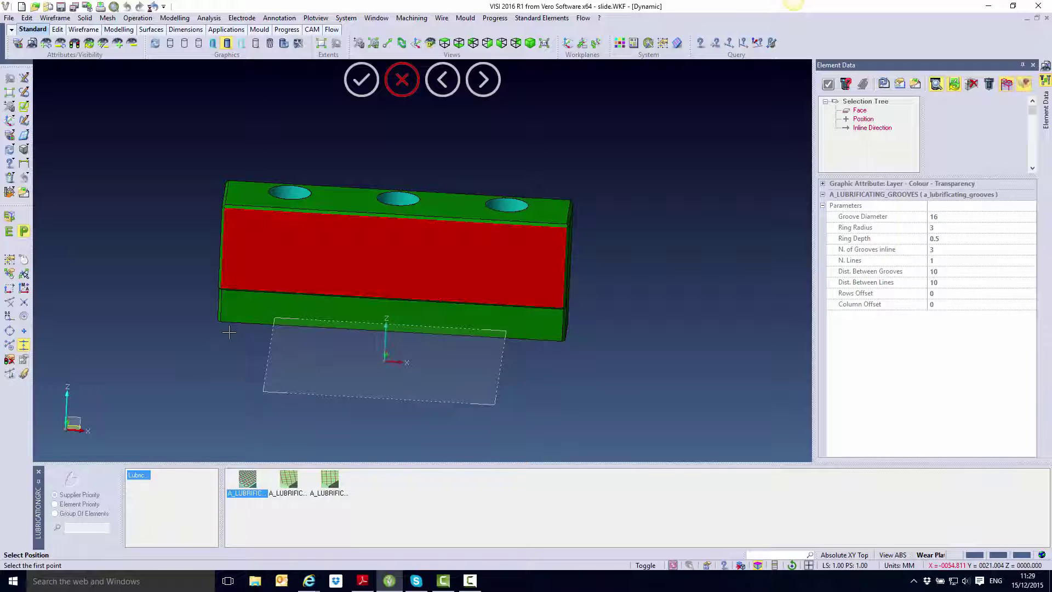
{"action": "scroll", "coordinate": [232, 294], "scroll_direction": "up", "scroll_amount": 2}
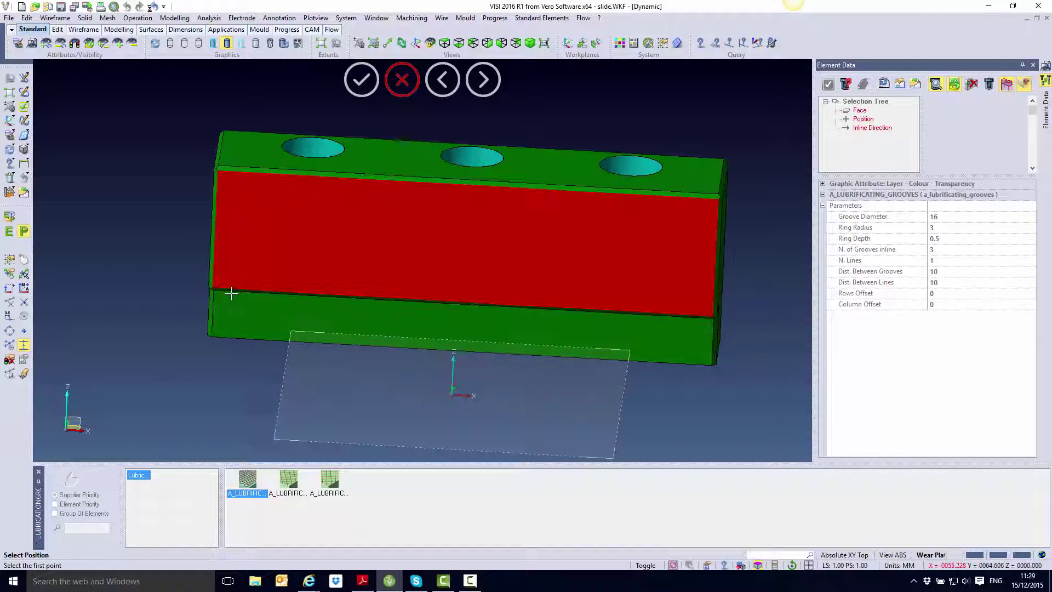
{"action": "scroll", "coordinate": [232, 293], "scroll_direction": "up", "scroll_amount": 2}
{"action": "left_click", "coordinate": [204, 282]}
{"action": "scroll", "coordinate": [270, 286], "scroll_direction": "down", "scroll_amount": 4}
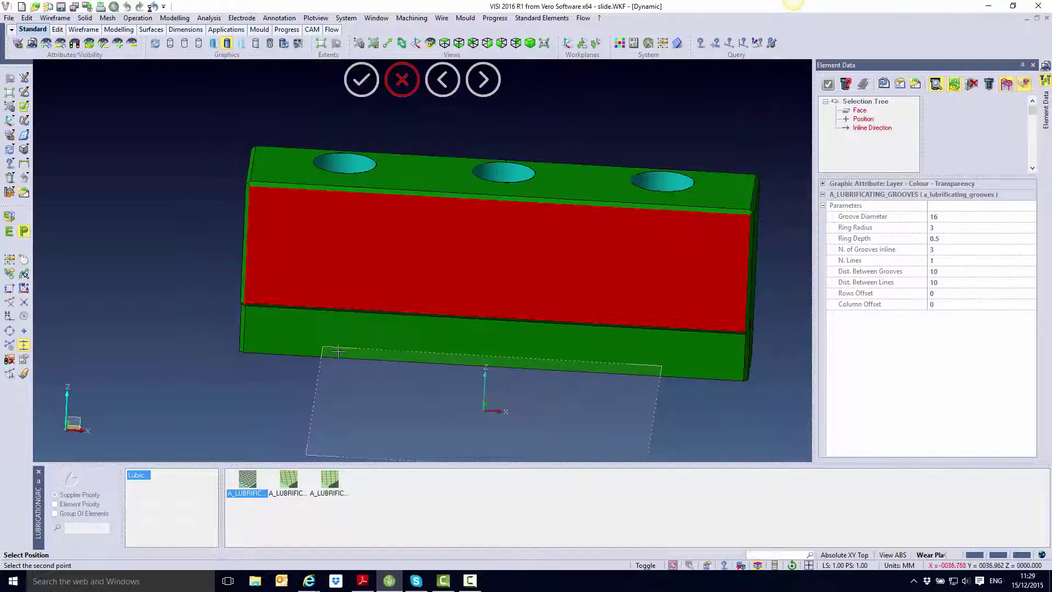
{"action": "left_click", "coordinate": [618, 262]}
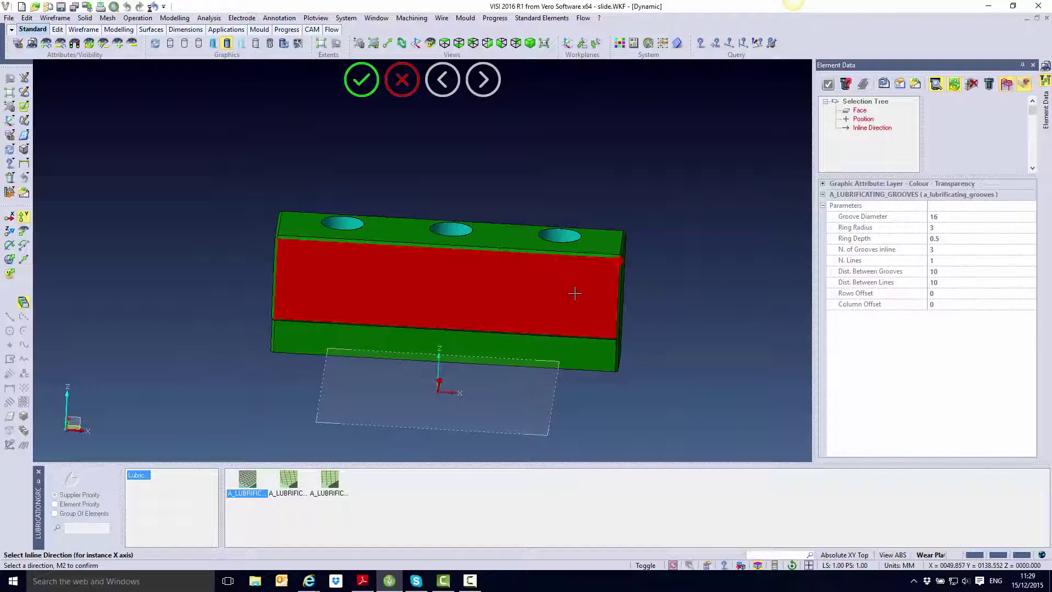
- Set the groove inline direction along X and confirm to preview the ring grooves
{"action": "middle_click_drag", "start_coordinate": [435, 394], "coordinate": [445, 398]}
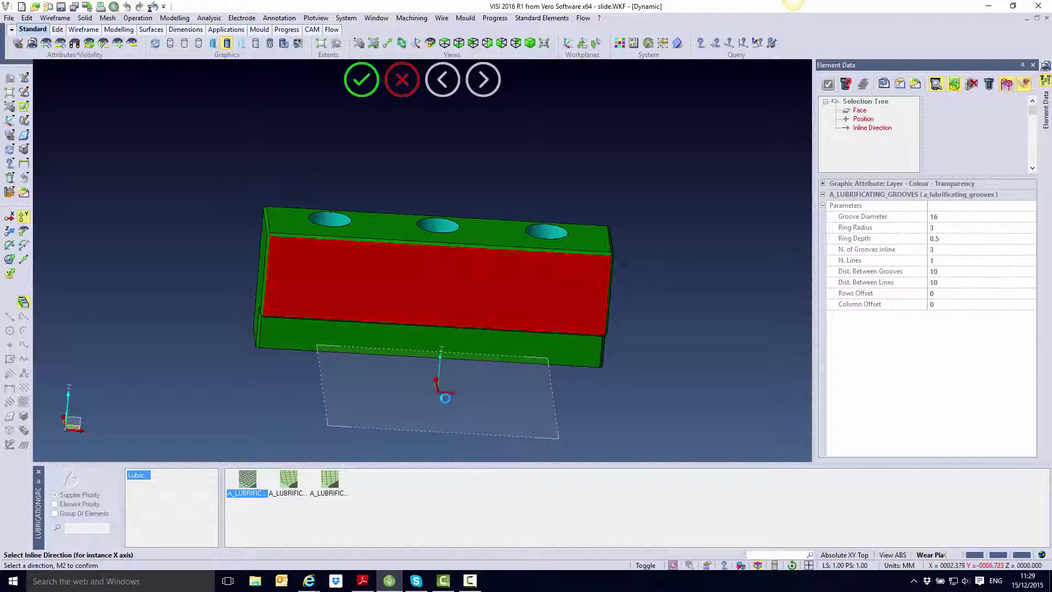
{"action": "left_click", "coordinate": [10, 217]}
{"action": "middle_click_drag", "start_coordinate": [108, 303], "coordinate": [100, 296]}
{"action": "scroll", "coordinate": [288, 360], "scroll_direction": "up", "scroll_amount": 2}
{"action": "right_click", "coordinate": [580, 395]}
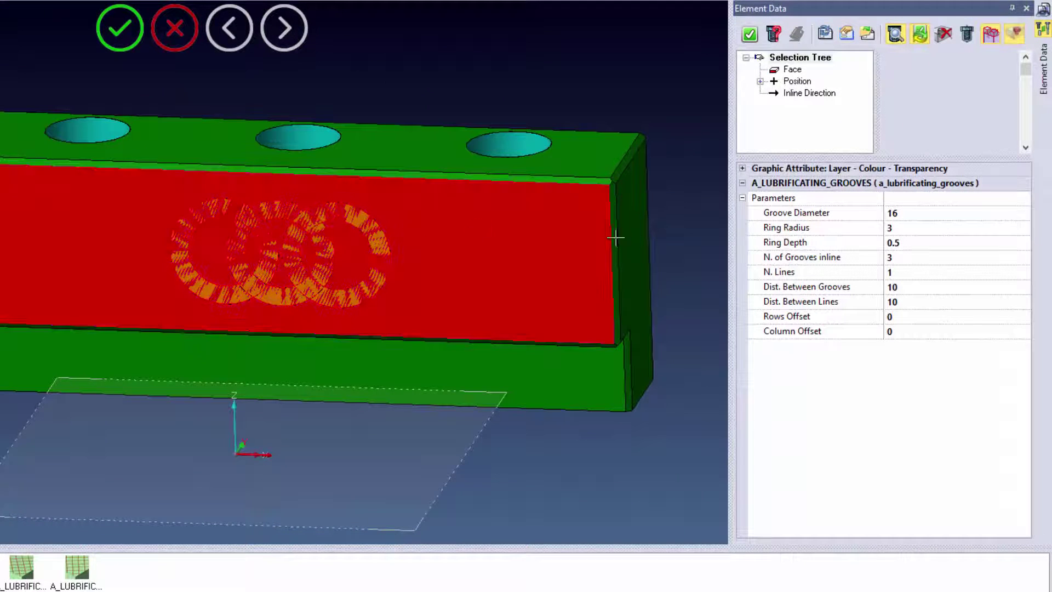
- Set groove diameter 9.5, ring depth and radius 0.25, 13 grooves inline in 3 lines
{"action": "left_click", "coordinate": [912, 214]}
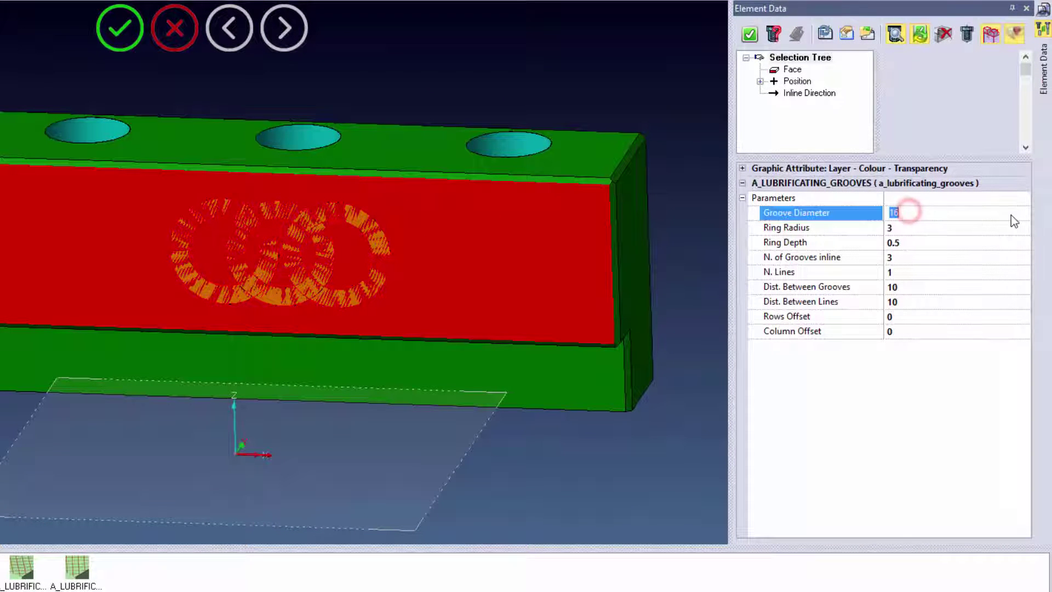
{"action": "key", "text": "BackSpace"}
{"action": "type", "text": "9.5"}
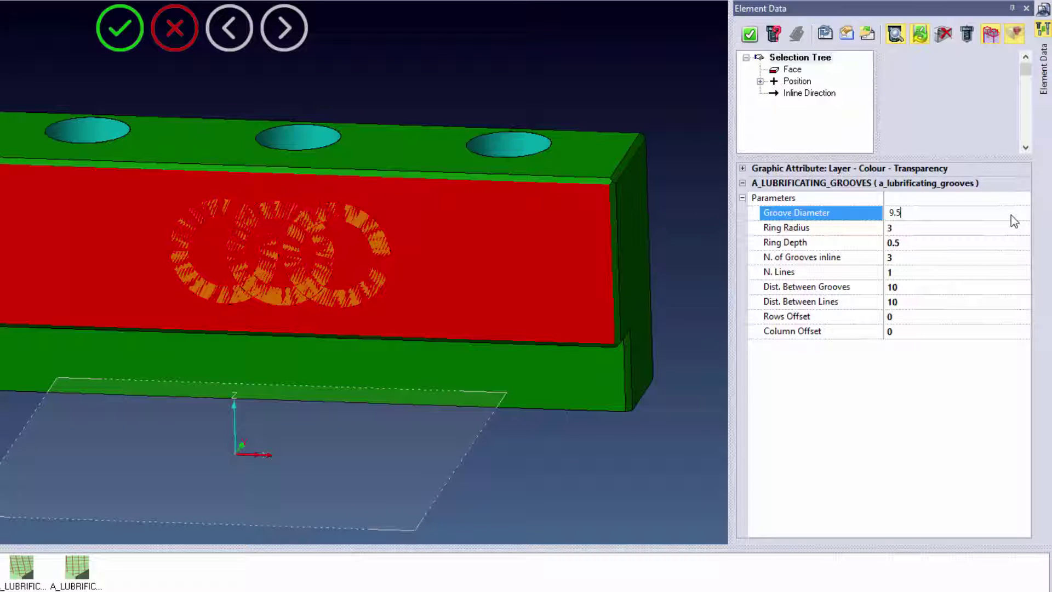
{"action": "left_click", "coordinate": [939, 241]}
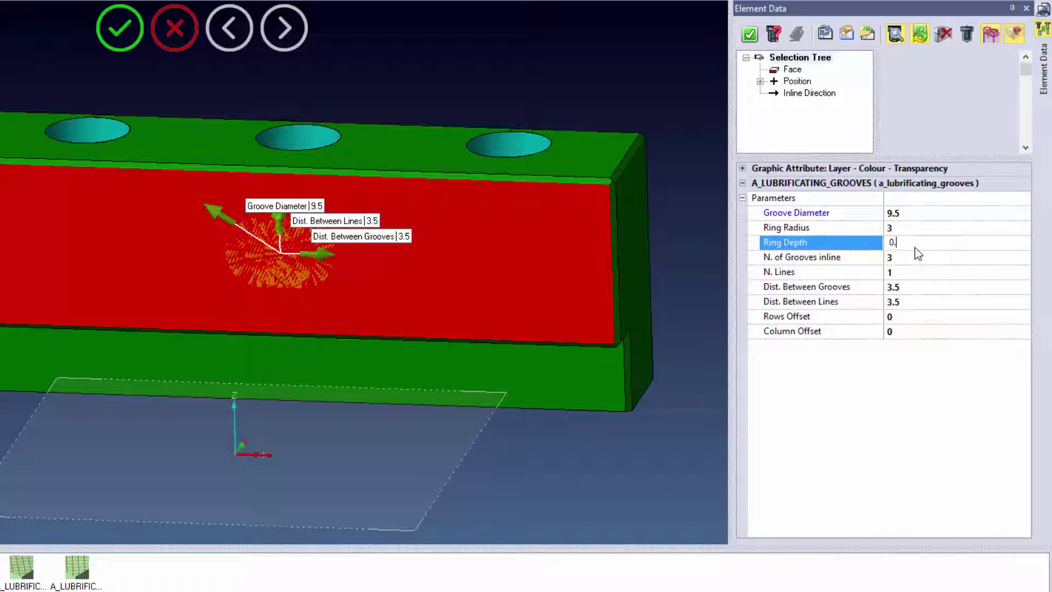
{"action": "left_click", "coordinate": [844, 230]}
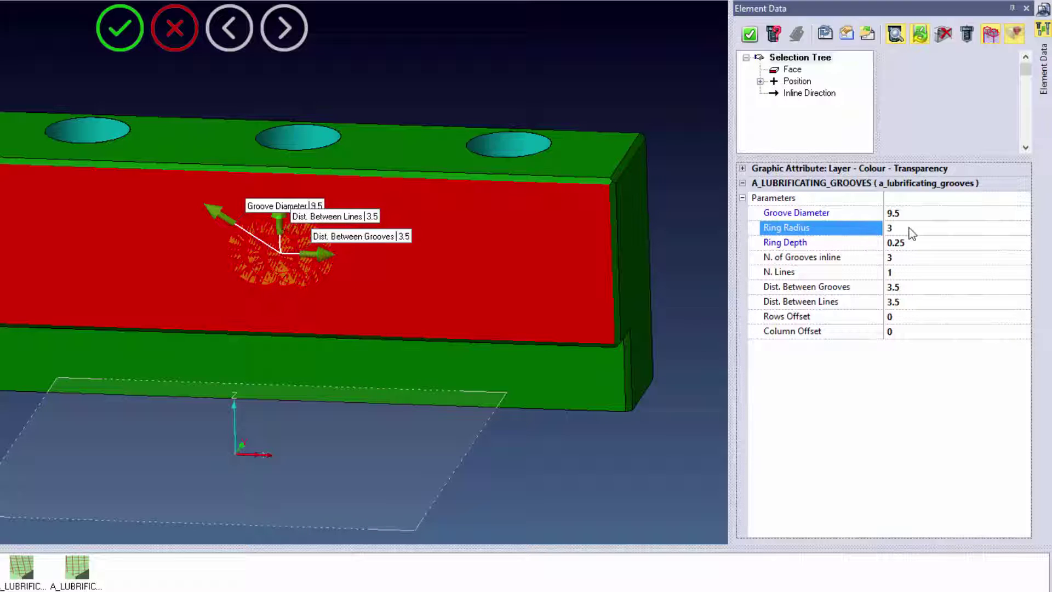
{"action": "left_click", "coordinate": [924, 233]}
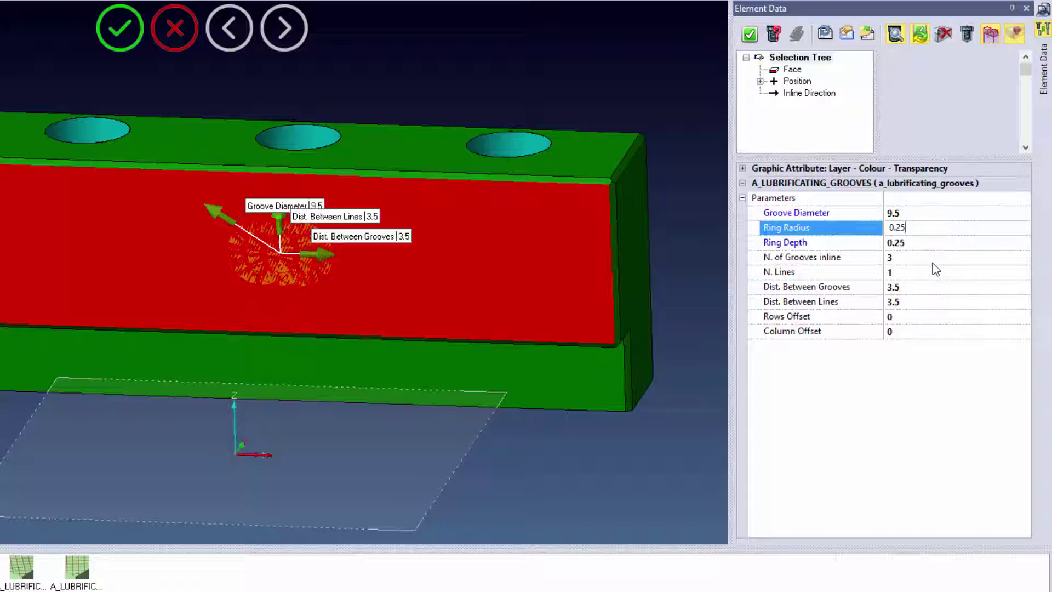
{"action": "left_click", "coordinate": [933, 259]}
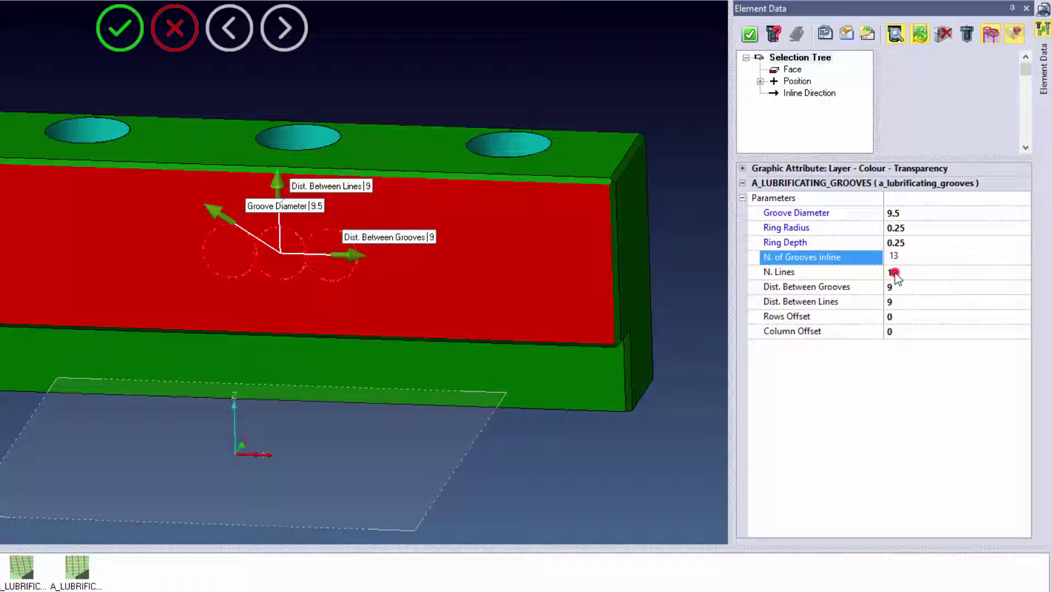
{"action": "left_click", "coordinate": [895, 272]}
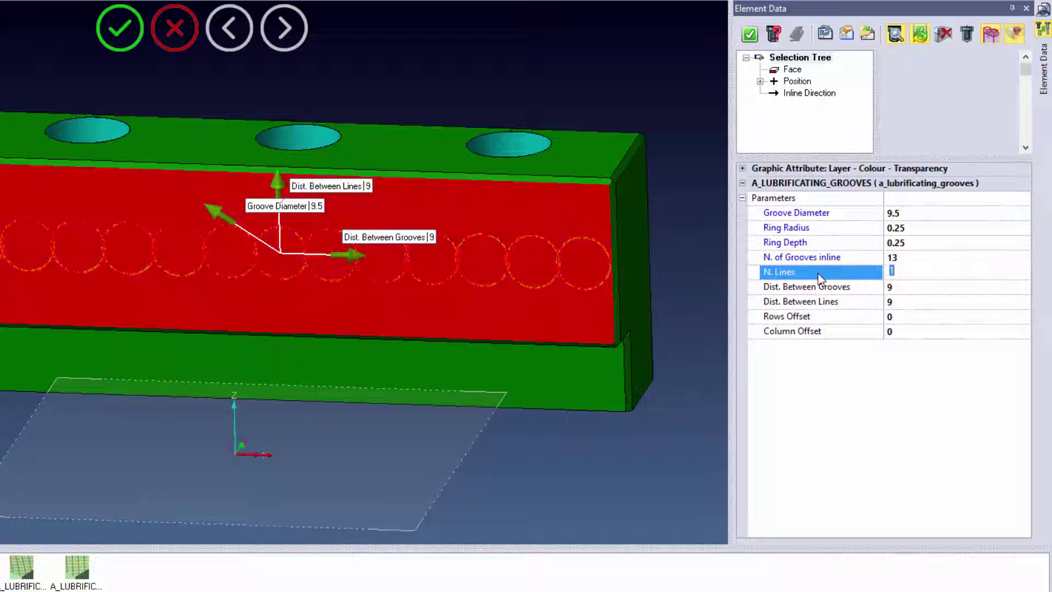
{"action": "left_click", "coordinate": [897, 290]}
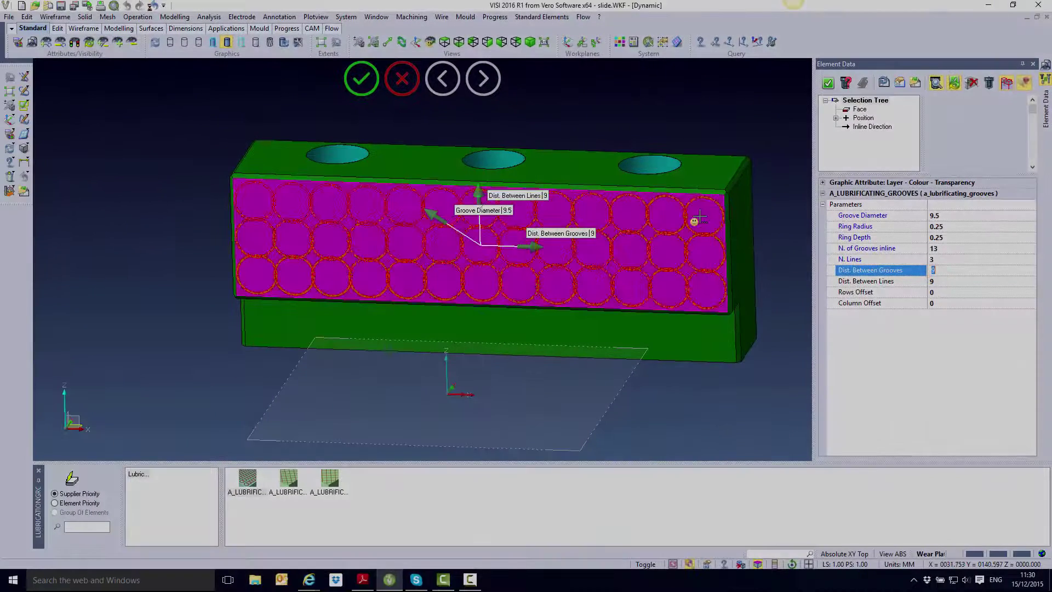
{"action": "middle_click_drag", "start_coordinate": [700, 218], "coordinate": [682, 282]}
{"action": "scroll", "coordinate": [678, 286], "scroll_direction": "up", "scroll_amount": 4}
{"action": "scroll", "coordinate": [623, 291], "scroll_direction": "down", "scroll_amount": 3}
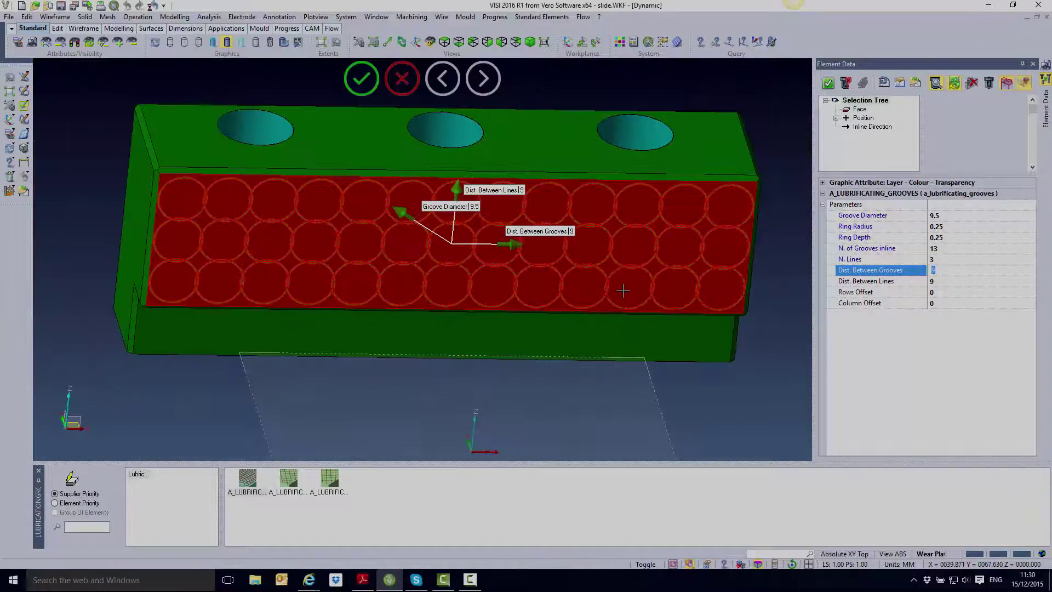
- Enable Subtract and apply the 3-by-13 ring groove pattern to Rail 1's front face
{"action": "middle_click_drag", "start_coordinate": [618, 289], "coordinate": [614, 286]}
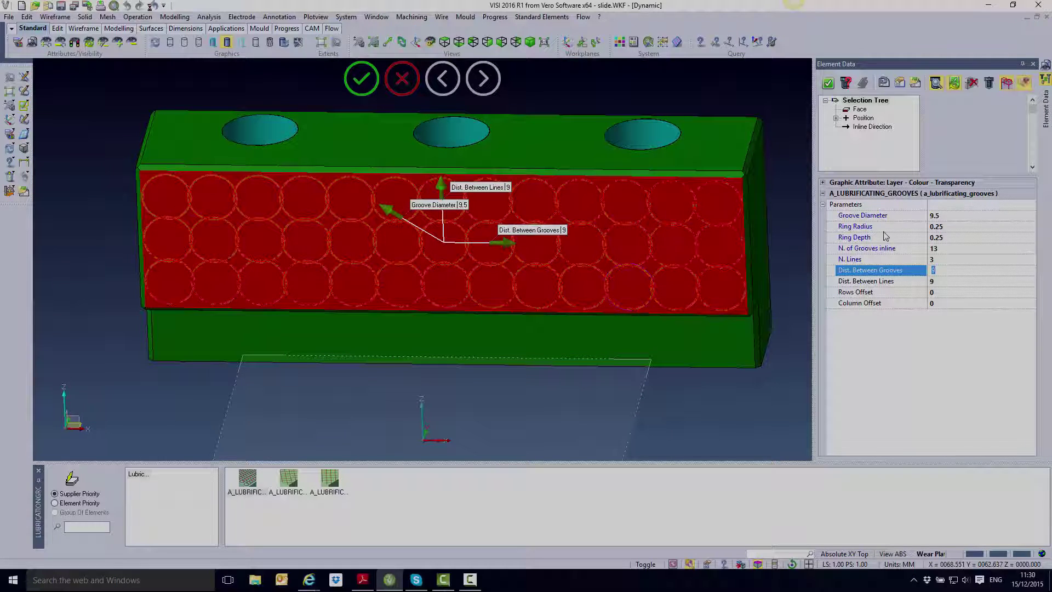
{"action": "left_click", "coordinate": [970, 82]}
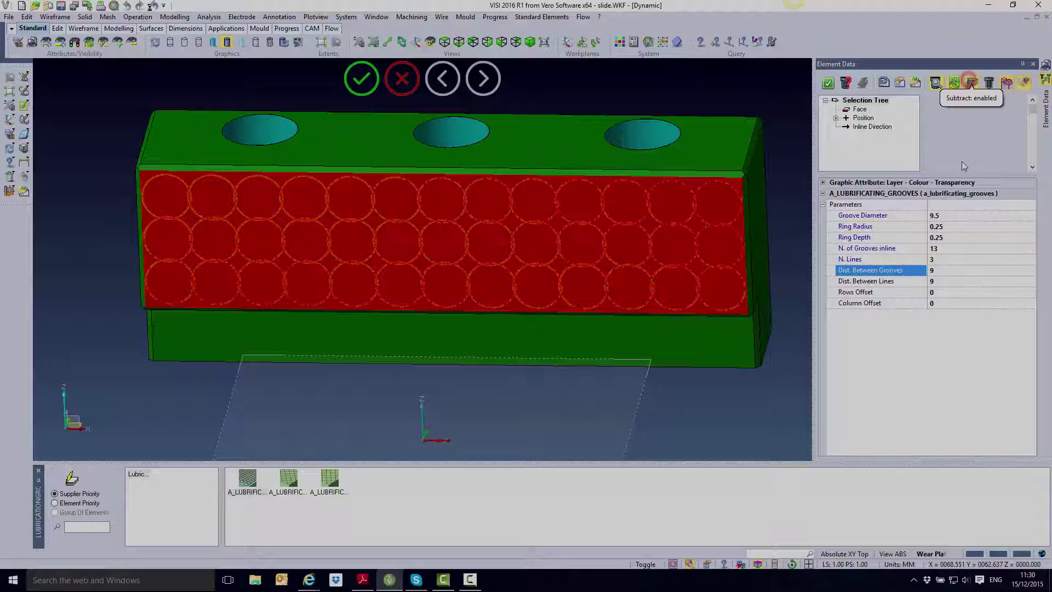
{"action": "left_click", "coordinate": [829, 85]}
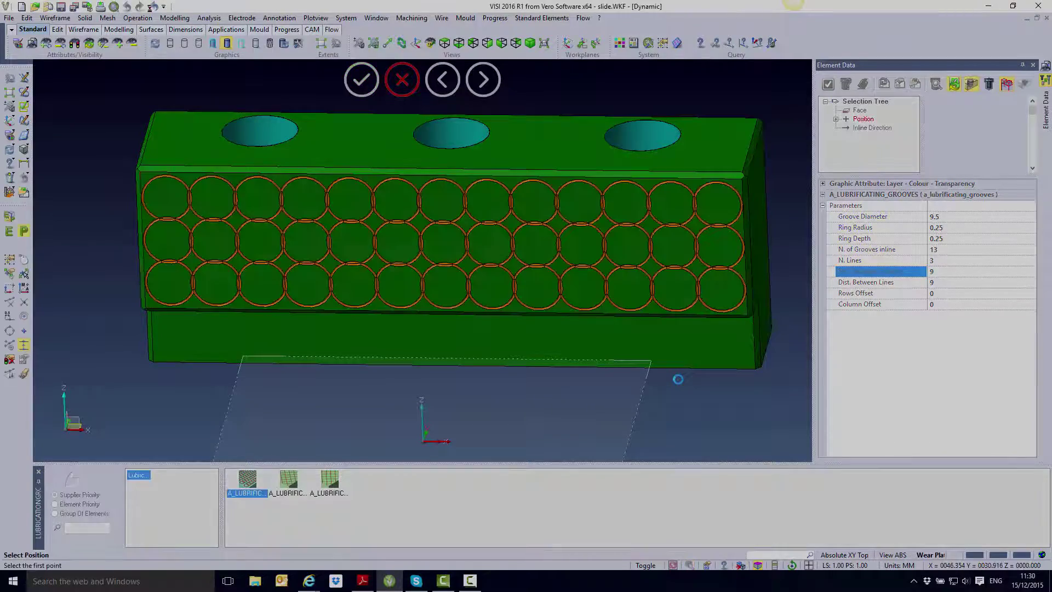
{"action": "scroll", "coordinate": [634, 247], "scroll_direction": "up", "scroll_amount": 5}
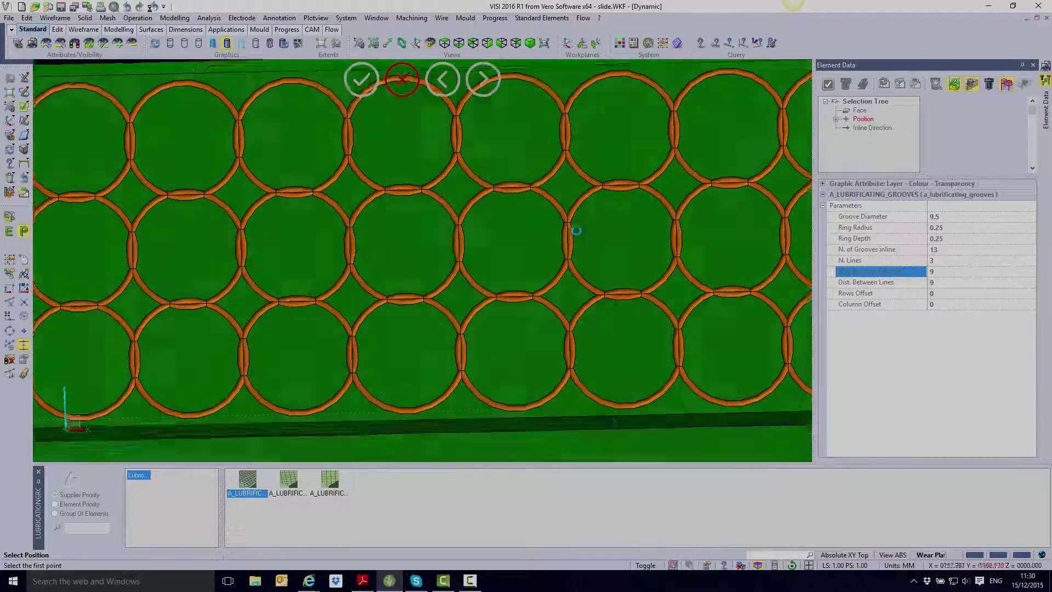
{"action": "middle_click_drag", "start_coordinate": [576, 230], "coordinate": [551, 267]}
{"action": "scroll", "coordinate": [551, 267], "scroll_direction": "down", "scroll_amount": 5}
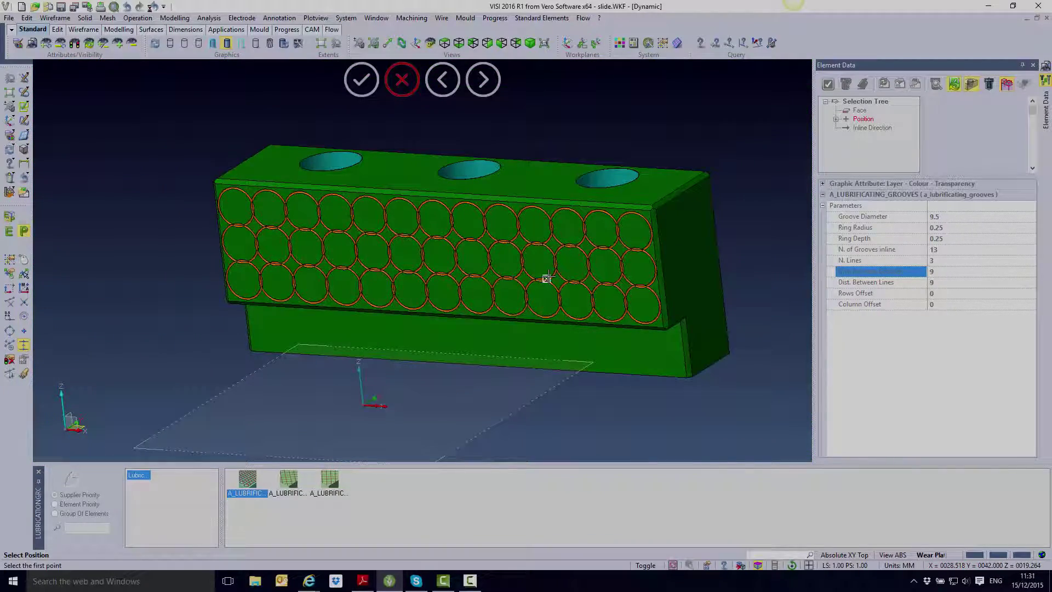
{"action": "key", "text": "Return"}
{"action": "middle_click_drag", "start_coordinate": [636, 311], "coordinate": [643, 315]}
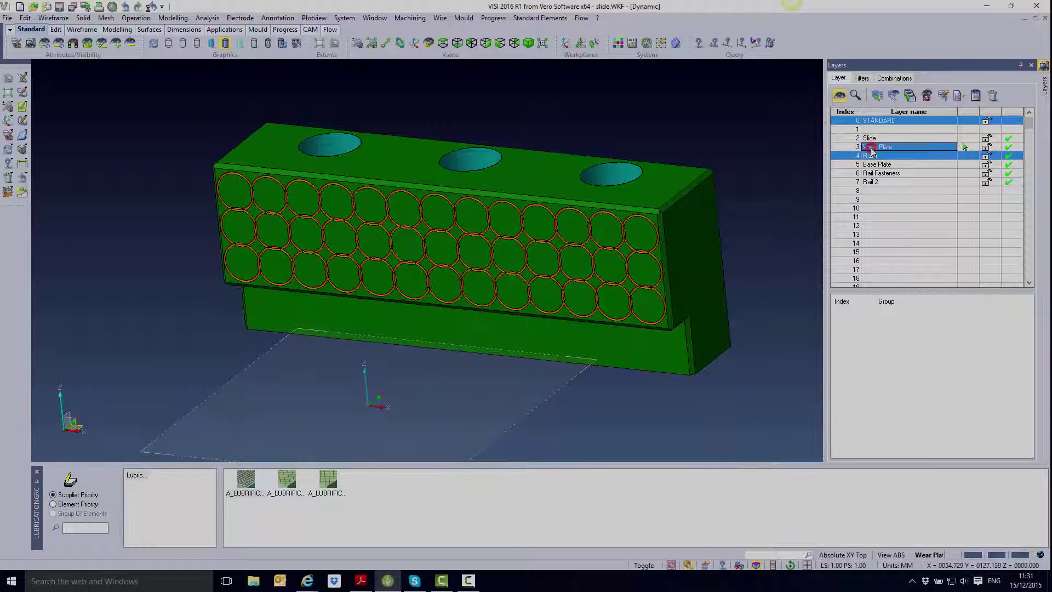
- Show only the Wear Plate layer and choose the U Shape lubricating groove element
{"action": "left_click", "coordinate": [964, 147]}
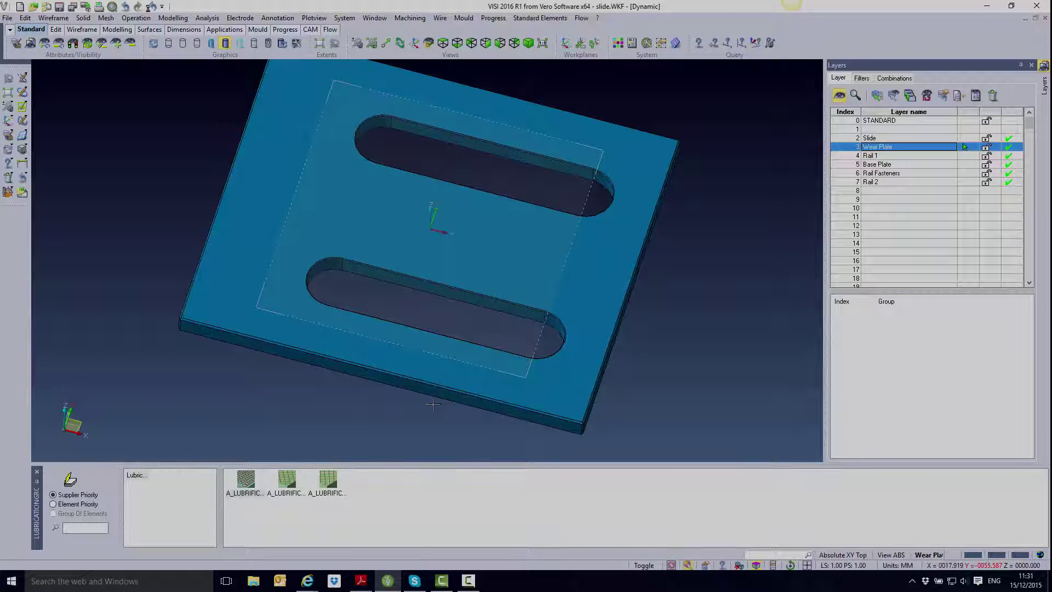
{"action": "left_click", "coordinate": [286, 481]}
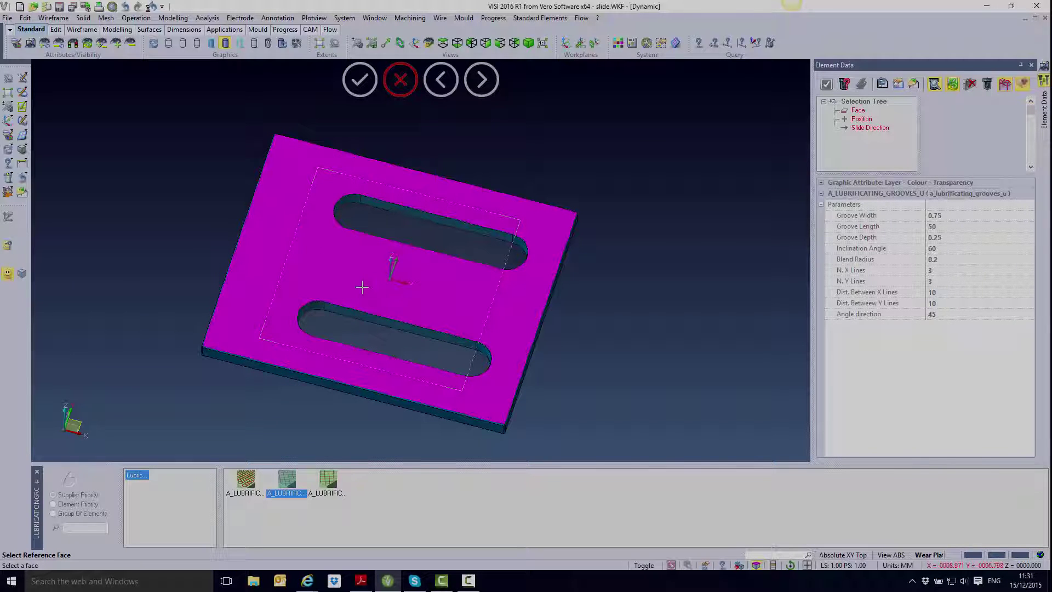
- Place the U-groove pattern on the wear plate's top face at the origin, accepting the slide direction
{"action": "left_click", "coordinate": [362, 289]}
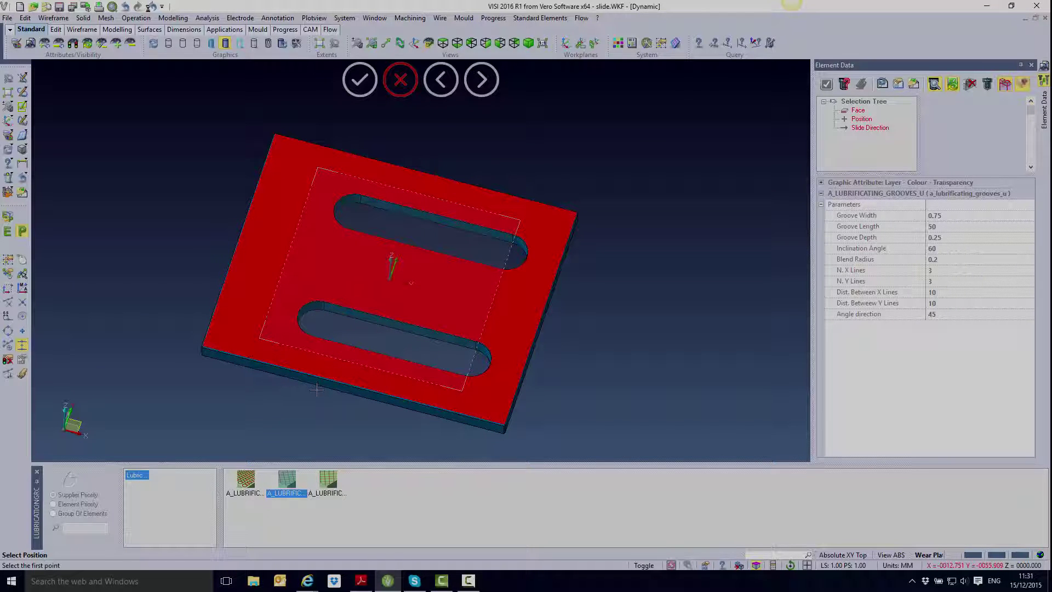
{"action": "left_click", "coordinate": [8, 302]}
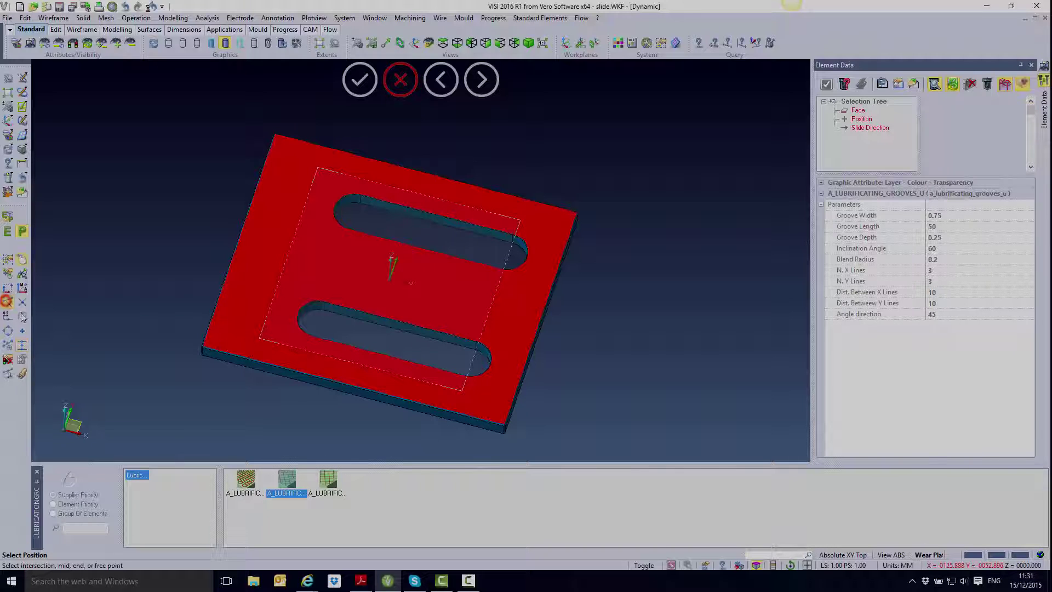
{"action": "left_click", "coordinate": [389, 279]}
{"action": "middle_click_drag", "start_coordinate": [301, 355], "coordinate": [376, 256]}
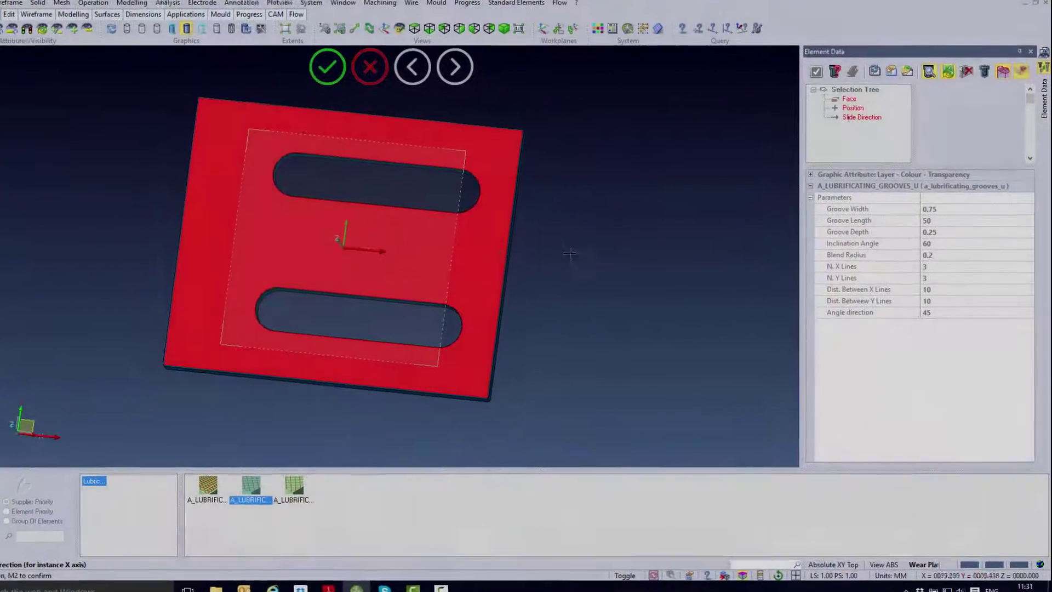
{"action": "right_click", "coordinate": [569, 254]}
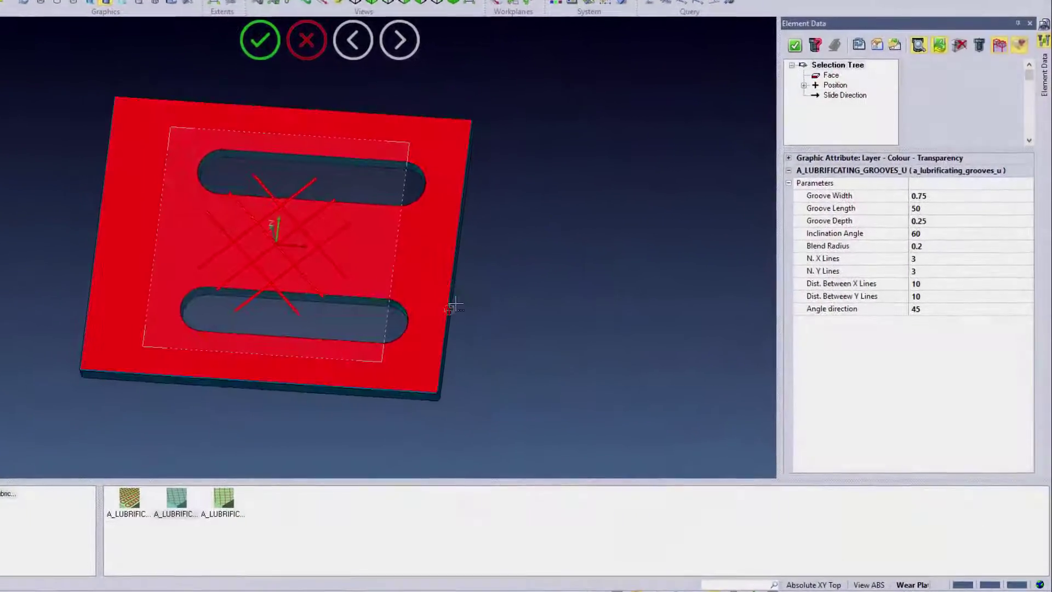
{"action": "left_click", "coordinate": [947, 192]}
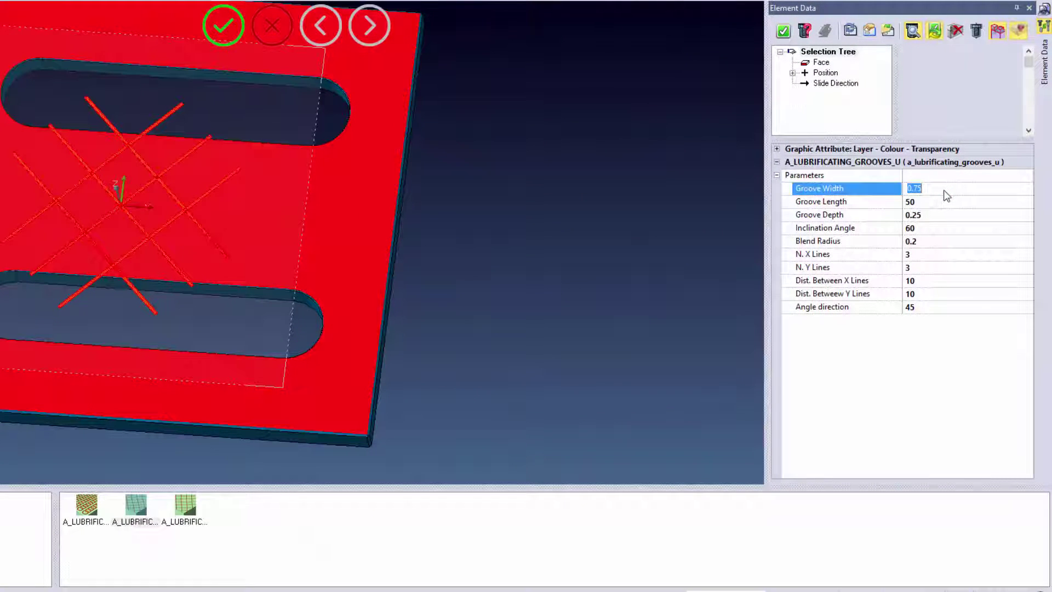
- Make the wear-plate grooves 0.5 wide and stretch them to 185 long
{"action": "key", "text": "BackSpace"}
{"action": "left_click", "coordinate": [898, 204]}
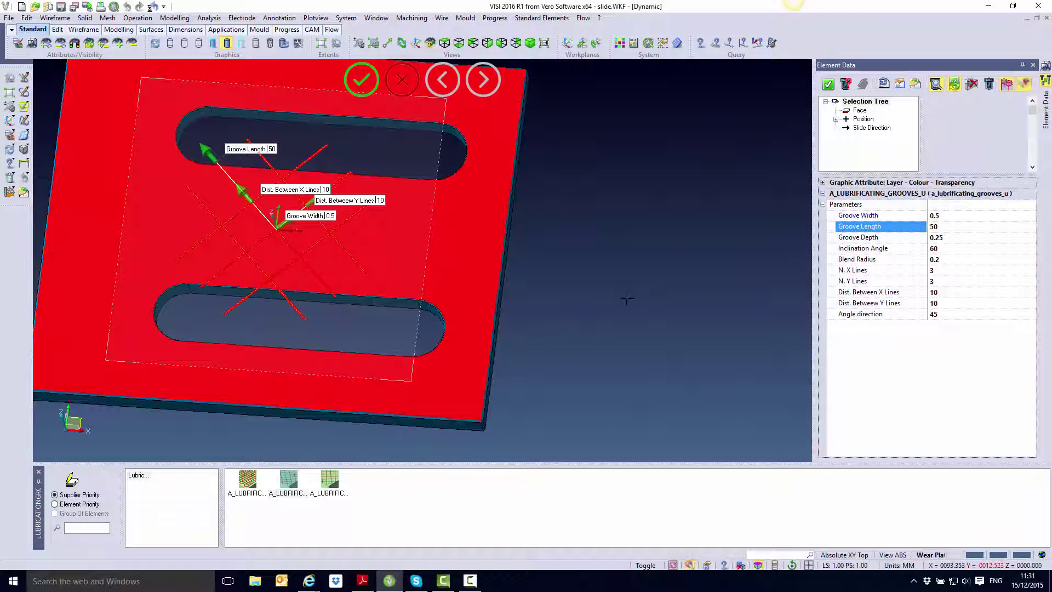
{"action": "middle_click_drag", "start_coordinate": [626, 298], "coordinate": [533, 308]}
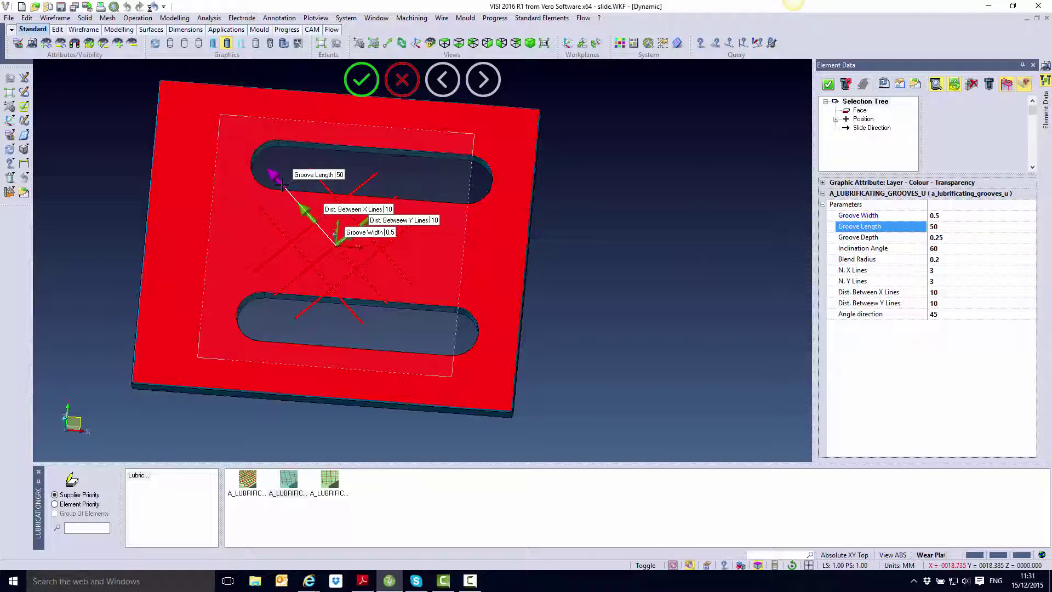
{"action": "scroll", "coordinate": [268, 195], "scroll_direction": "down", "scroll_amount": 5}
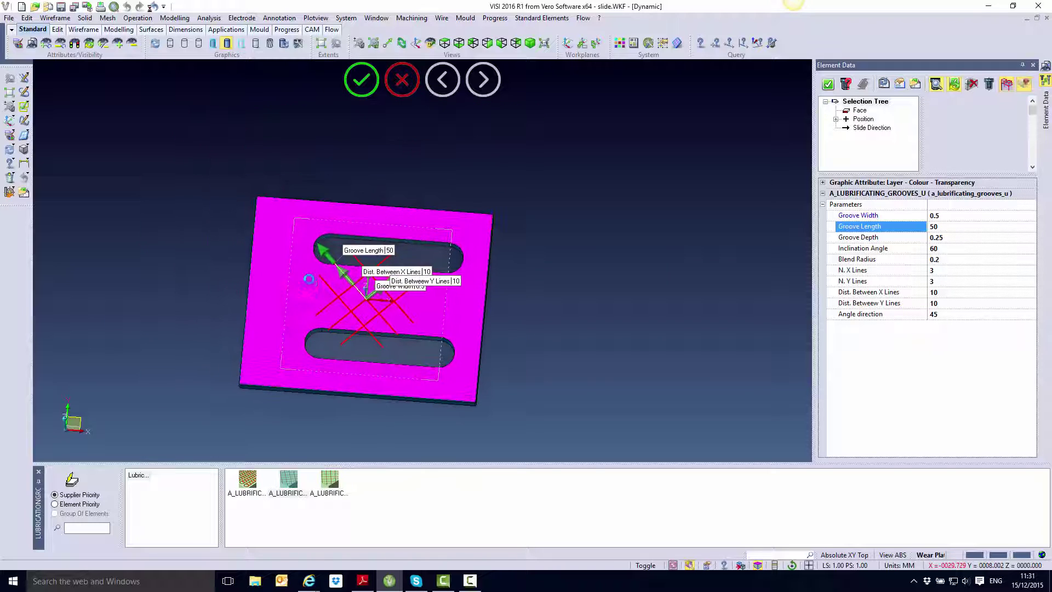
{"action": "left_click_drag", "start_coordinate": [327, 253], "coordinate": [237, 163]}
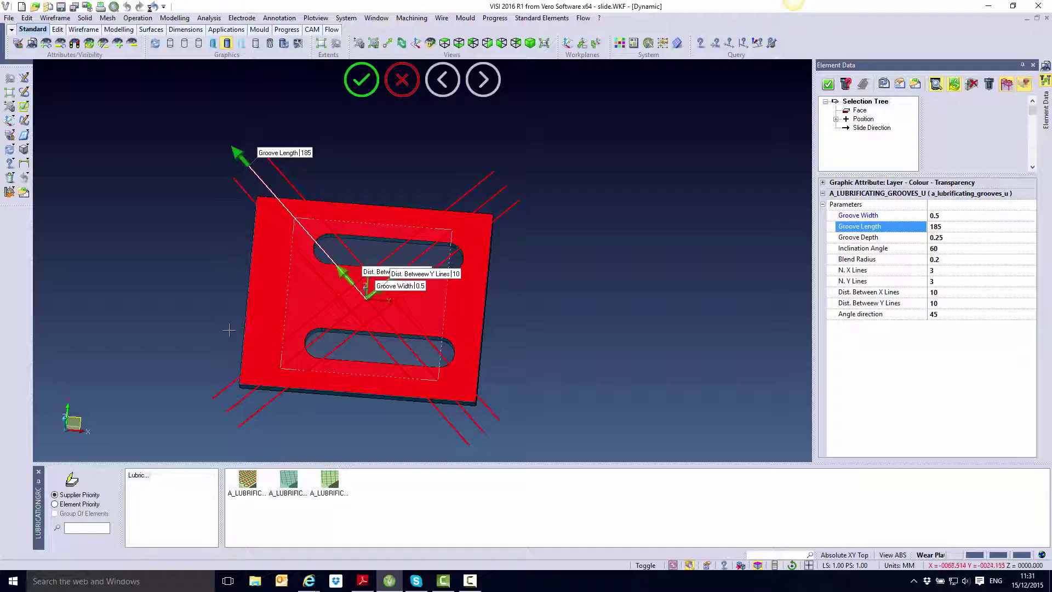
{"action": "scroll", "coordinate": [608, 327], "scroll_direction": "up", "scroll_amount": 1}
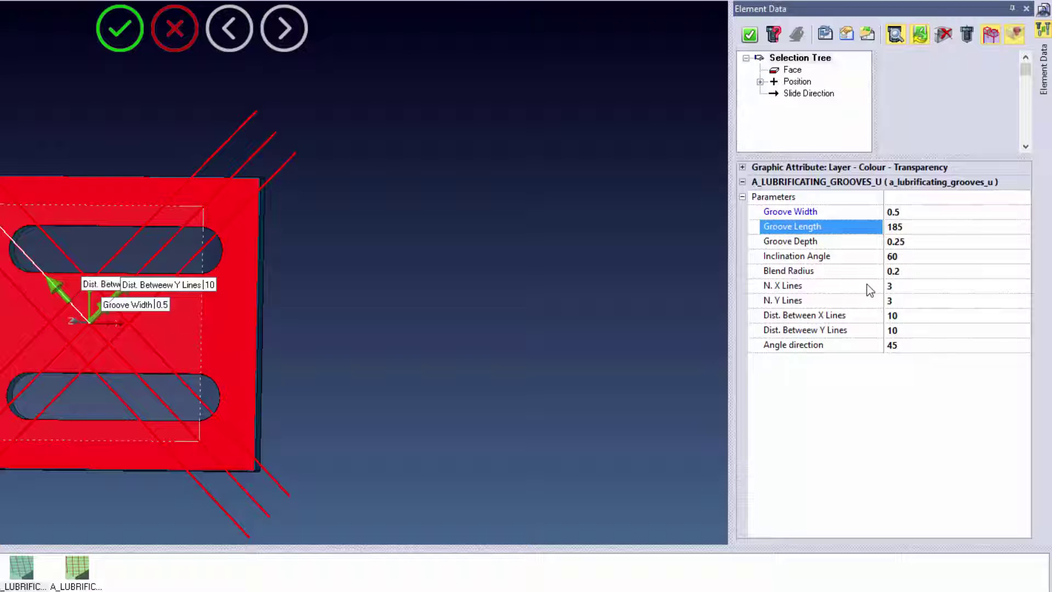
- Set 15 X lines and 15 Y lines and enable Subtract so the grooves cut the plate
{"action": "left_click", "coordinate": [915, 287]}
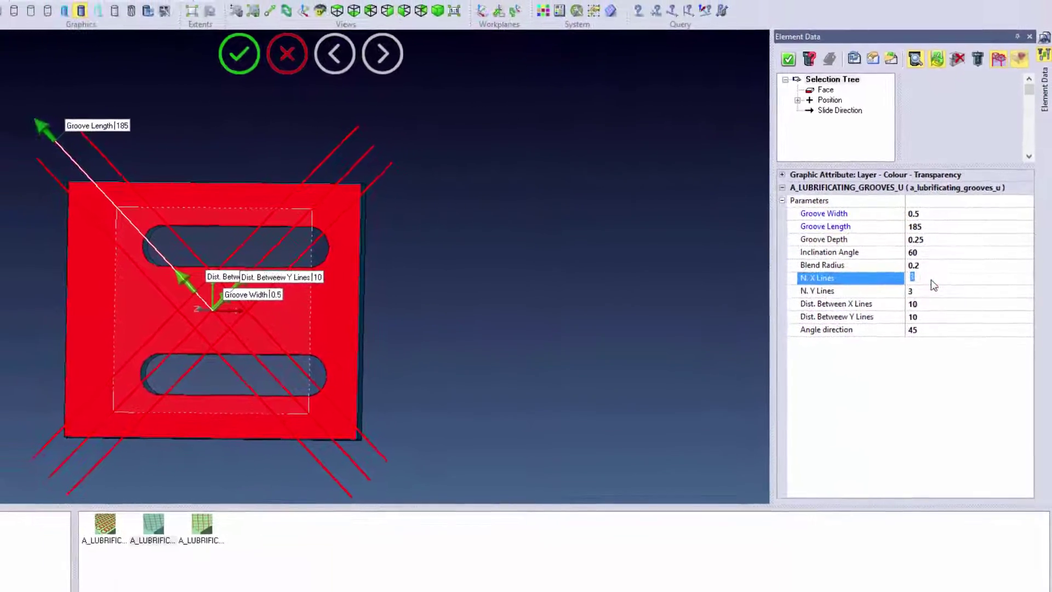
{"action": "type", "text": "15"}
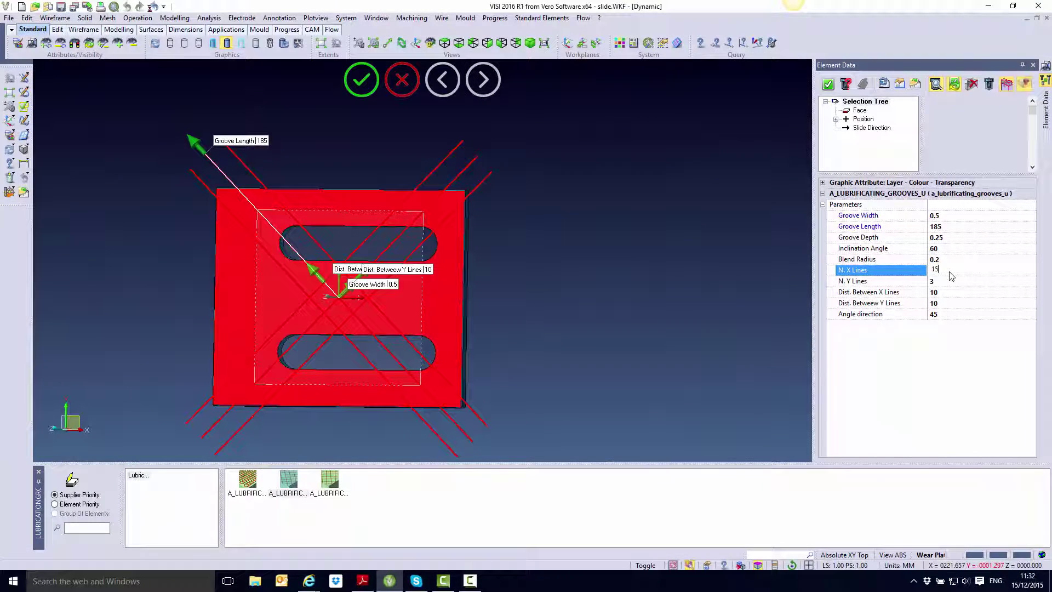
{"action": "left_click", "coordinate": [952, 282]}
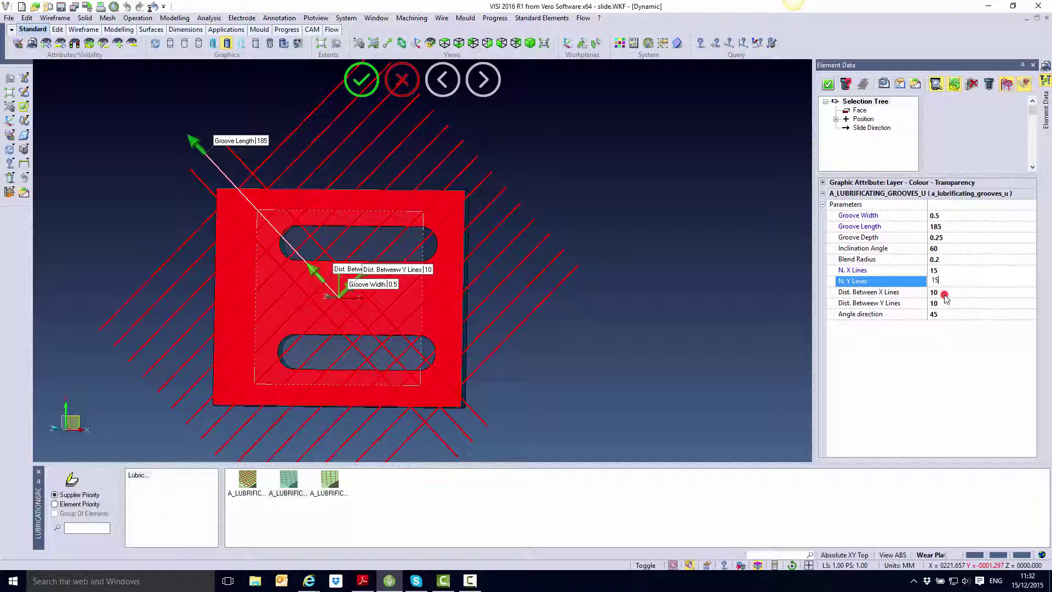
{"action": "type", "text": "15"}
{"action": "left_click", "coordinate": [946, 296]}
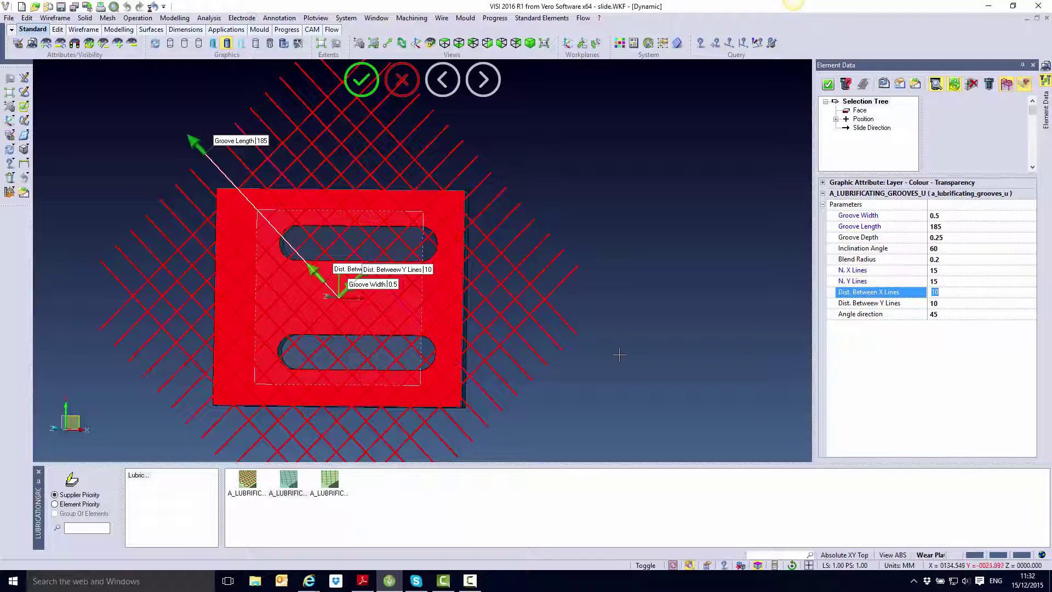
{"action": "mouse_move", "coordinate": [620, 354]}
{"action": "middle_mouse_down"}
{"action": "mouse_move", "coordinate": [622, 313]}
{"action": "mouse_move", "coordinate": [624, 343]}
{"action": "middle_mouse_up"}
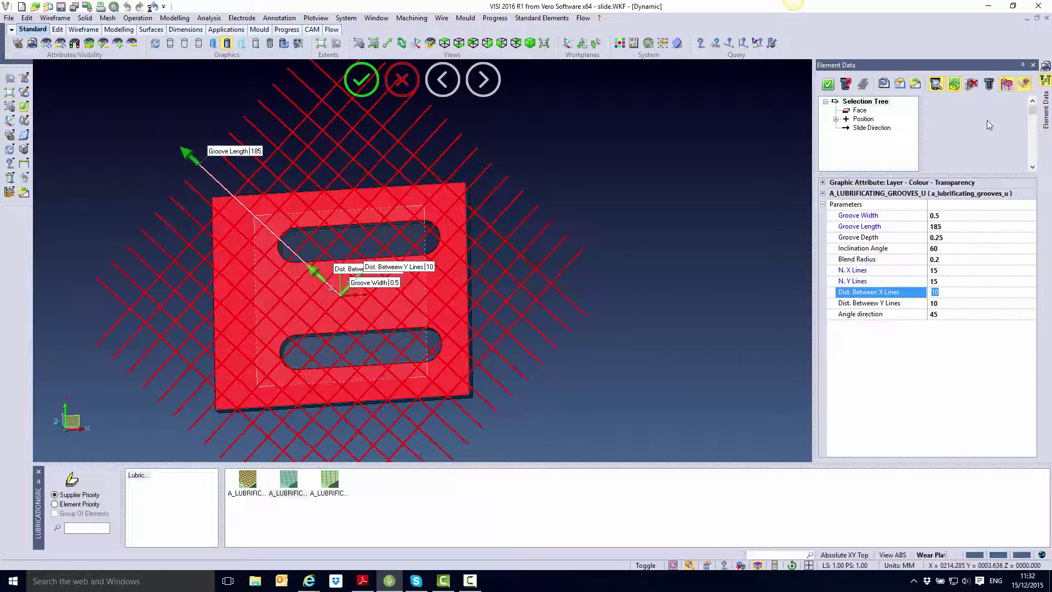
{"action": "left_click", "coordinate": [973, 85]}
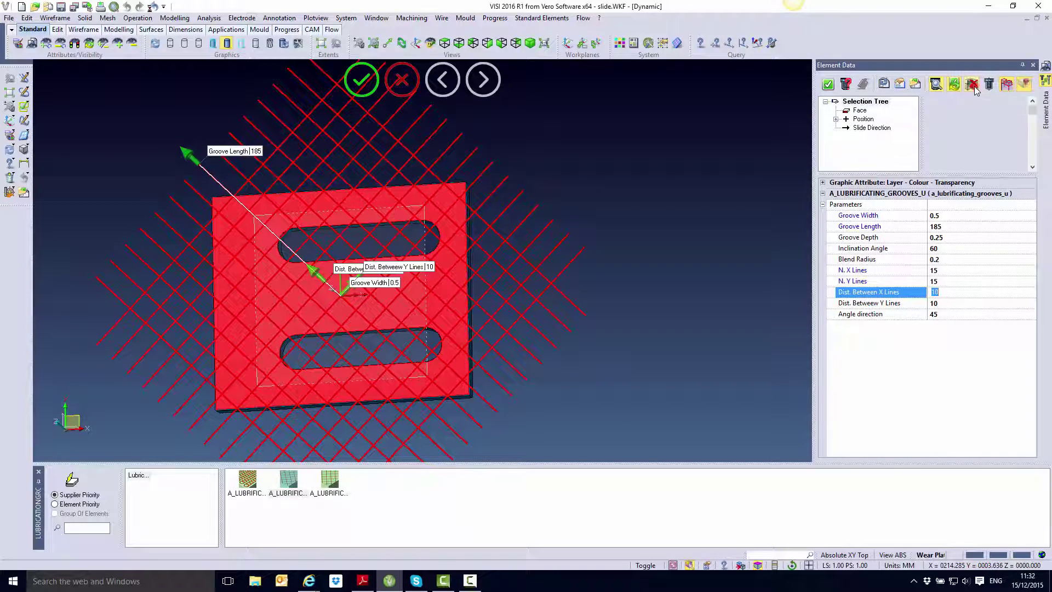
- Add the 15-by-15 crisscross U-groove grid to the wear plate, inspect it, and end the command
{"action": "left_click", "coordinate": [828, 84]}
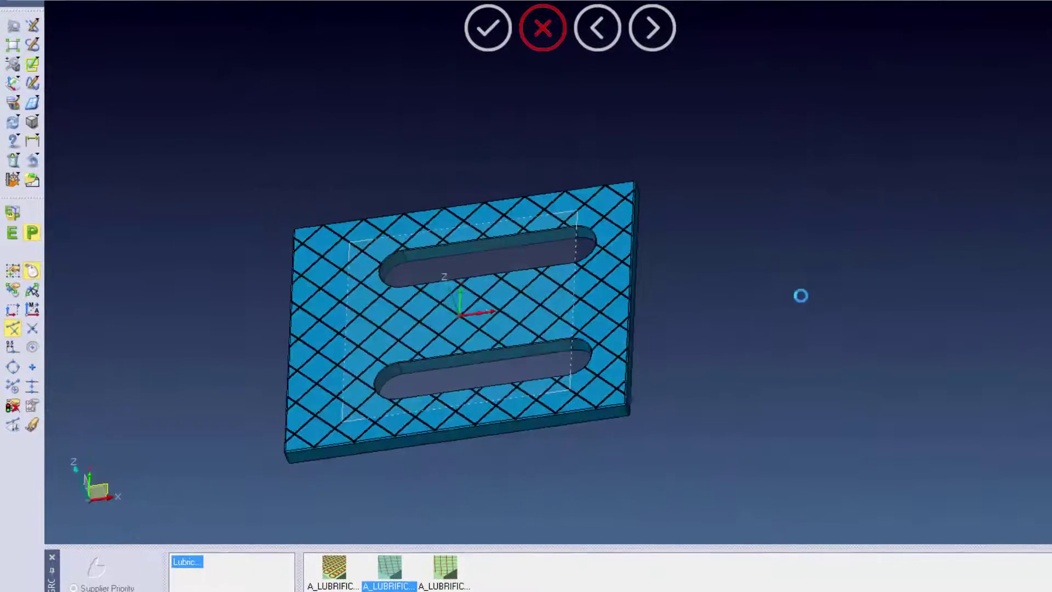
{"action": "scroll", "coordinate": [592, 383], "scroll_direction": "up", "scroll_amount": 5}
{"action": "scroll", "coordinate": [592, 384], "scroll_direction": "down", "scroll_amount": 2}
{"action": "middle_click_drag", "start_coordinate": [663, 333], "coordinate": [554, 375]}
{"action": "scroll", "coordinate": [554, 376], "scroll_direction": "up", "scroll_amount": 5}
{"action": "scroll", "coordinate": [509, 412], "scroll_direction": "up", "scroll_amount": 8}
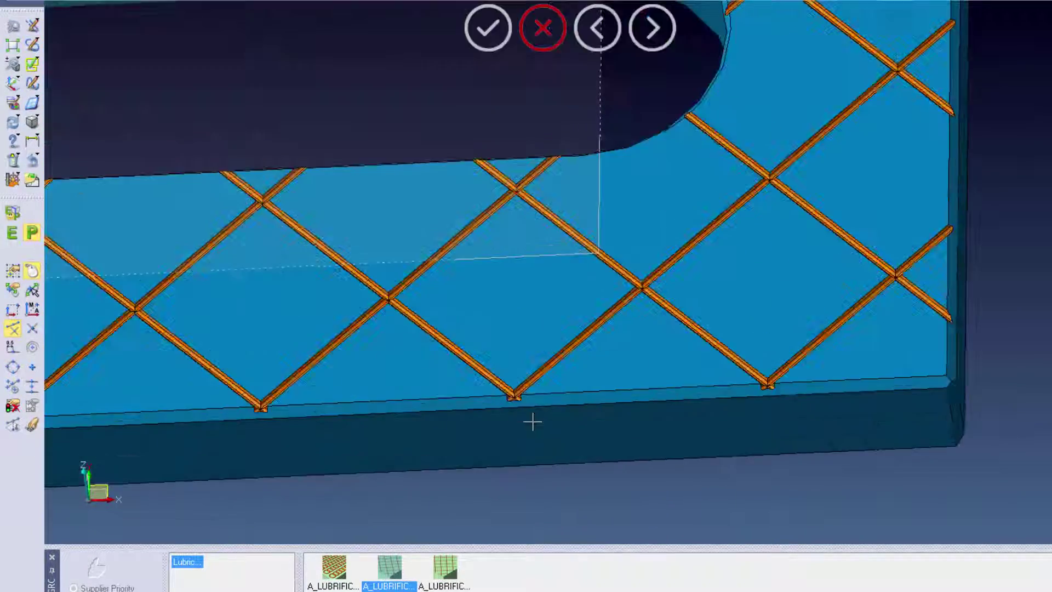
{"action": "middle_click_drag", "start_coordinate": [520, 381], "coordinate": [498, 376]}
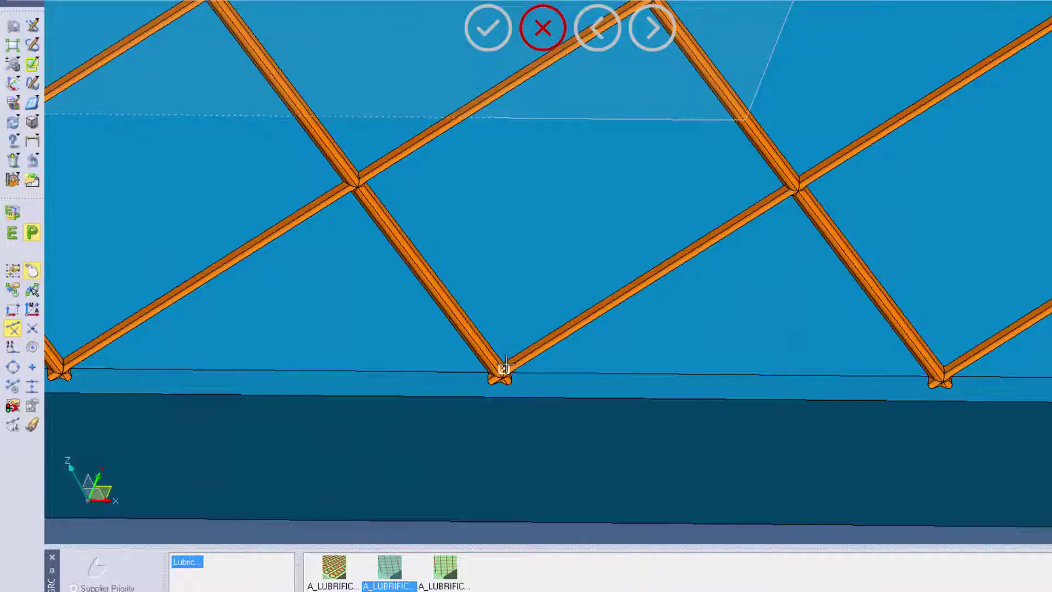
{"action": "scroll", "coordinate": [522, 400], "scroll_direction": "down", "scroll_amount": 6}
{"action": "scroll", "coordinate": [524, 402], "scroll_direction": "down", "scroll_amount": 4}
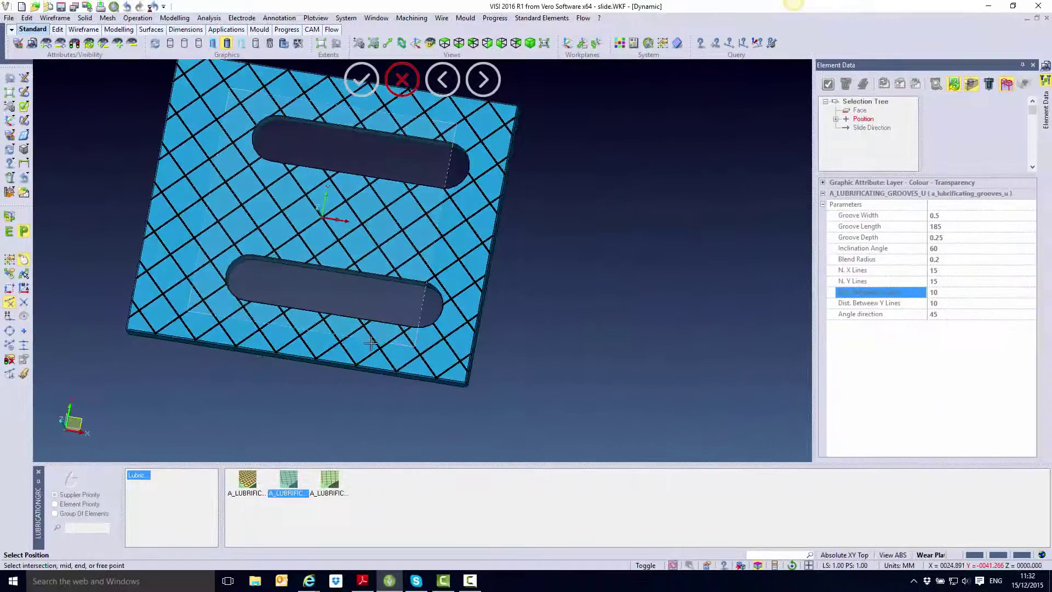
{"action": "middle_click_drag", "start_coordinate": [455, 362], "coordinate": [379, 340]}
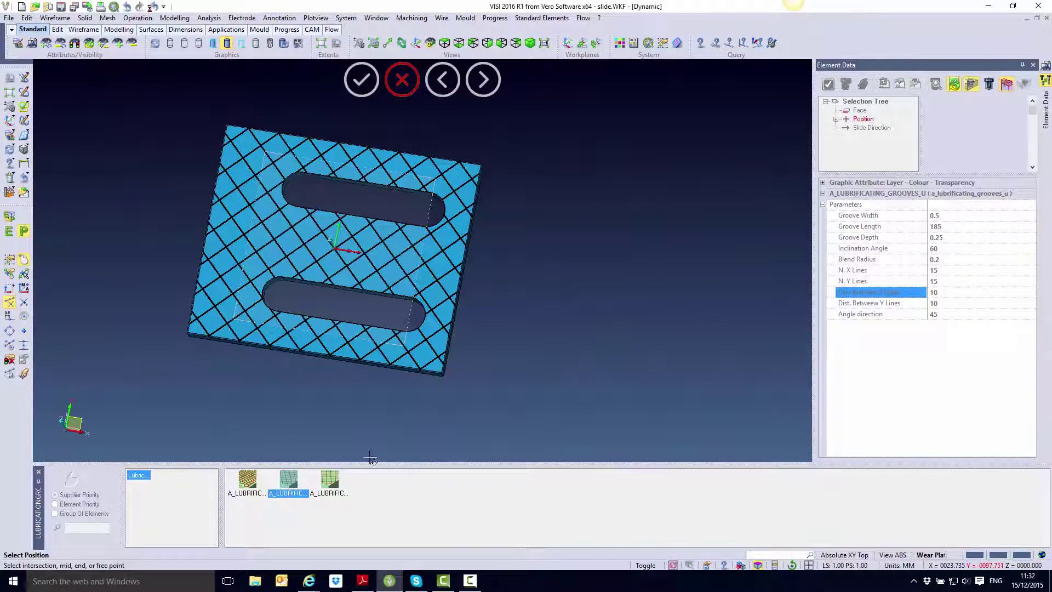
{"action": "middle_click", "coordinate": [416, 414]}
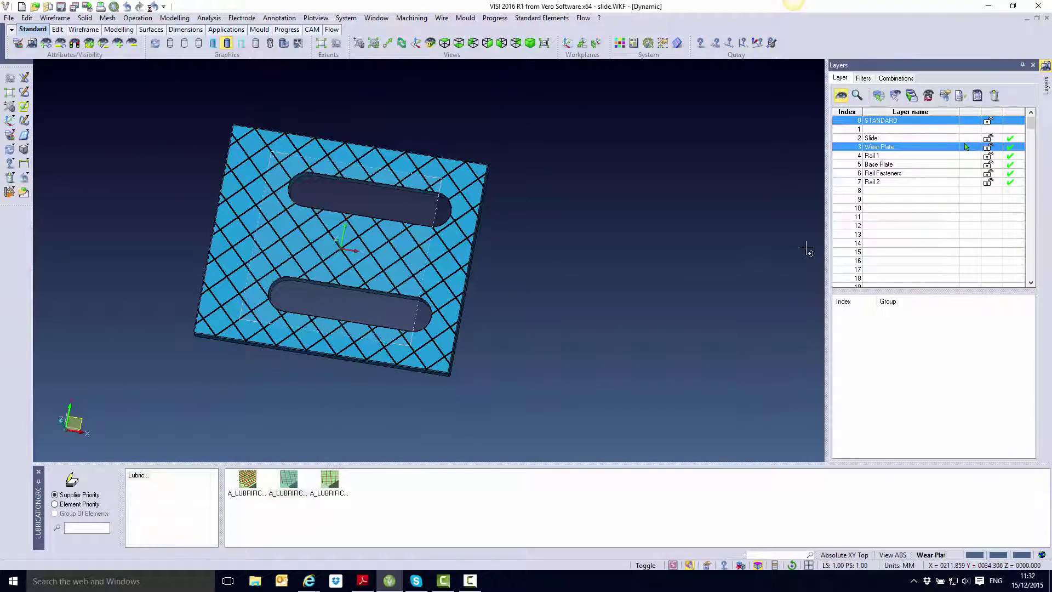
- Display the Slide layer and orbit the slide block to a near-front view
{"action": "key", "text": "Up"}
{"action": "middle_click_drag", "start_coordinate": [553, 270], "coordinate": [458, 249]}
{"action": "middle_click_drag", "start_coordinate": [346, 231], "coordinate": [528, 264]}
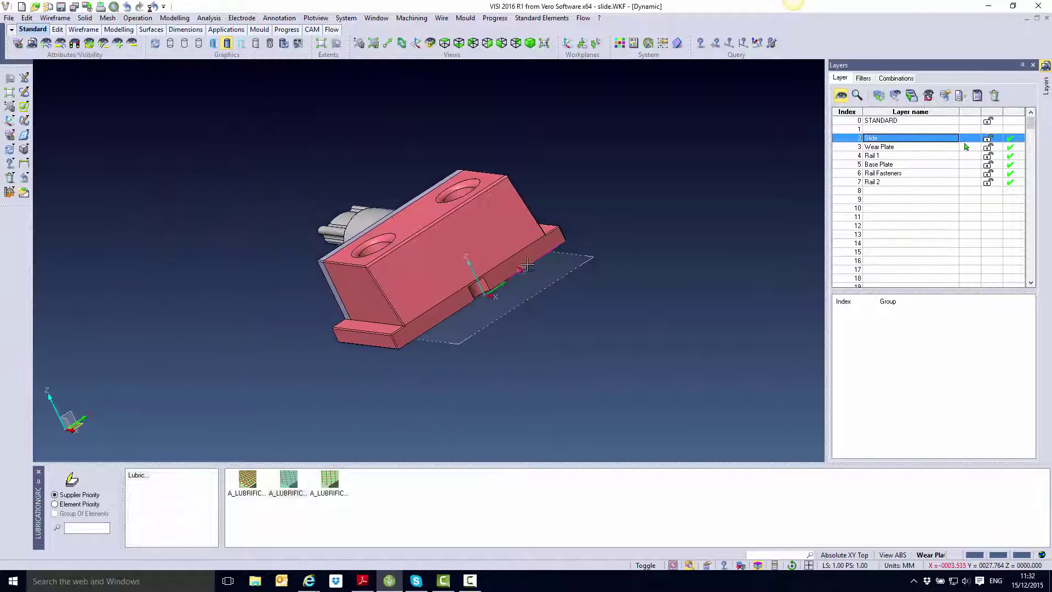
{"action": "scroll", "coordinate": [528, 264], "scroll_direction": "up", "scroll_amount": 3}
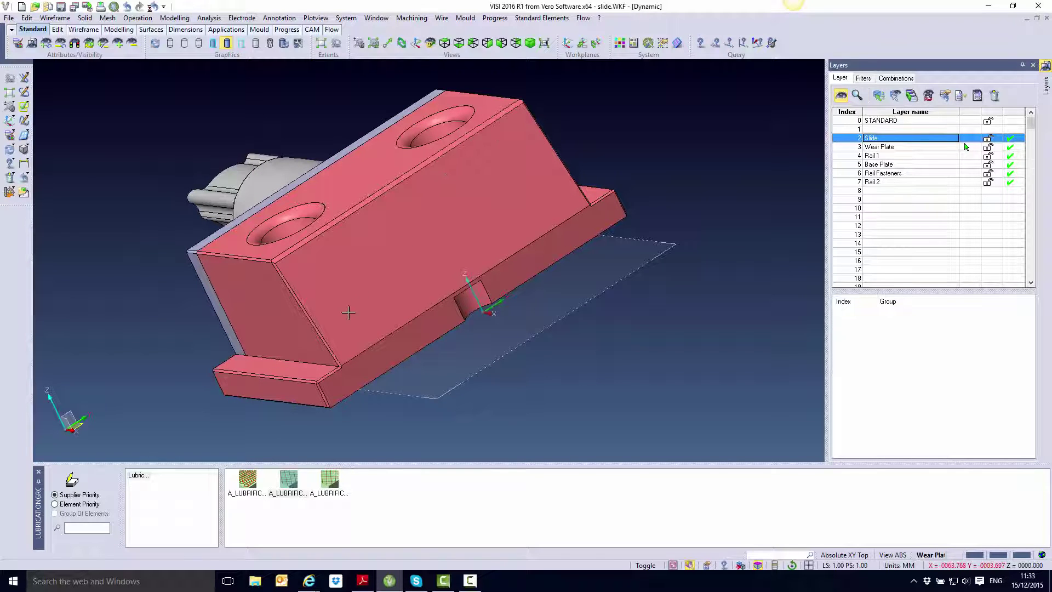
{"action": "middle_click_drag", "start_coordinate": [607, 304], "coordinate": [590, 321]}
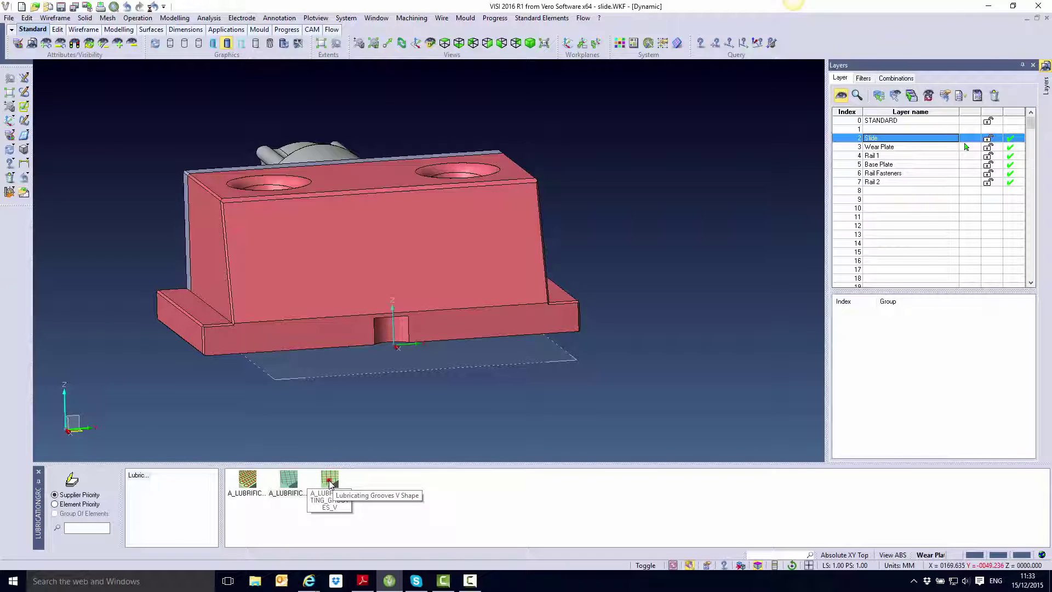
{"action": "left_click", "coordinate": [329, 479]}
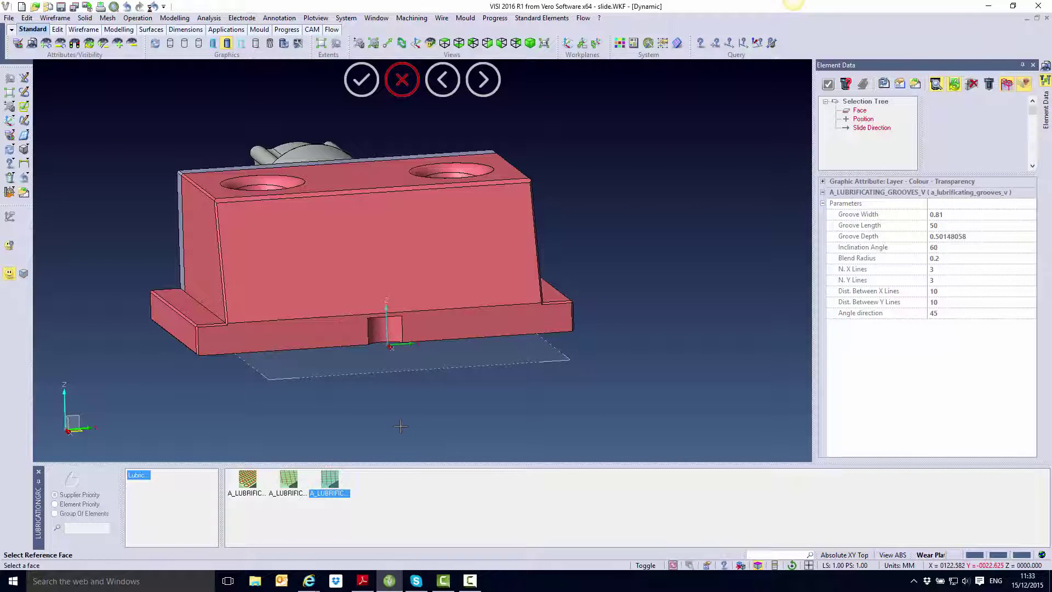
- Select the slide's front face and snap two opposite corner points for the groove area
{"action": "left_click", "coordinate": [291, 278]}
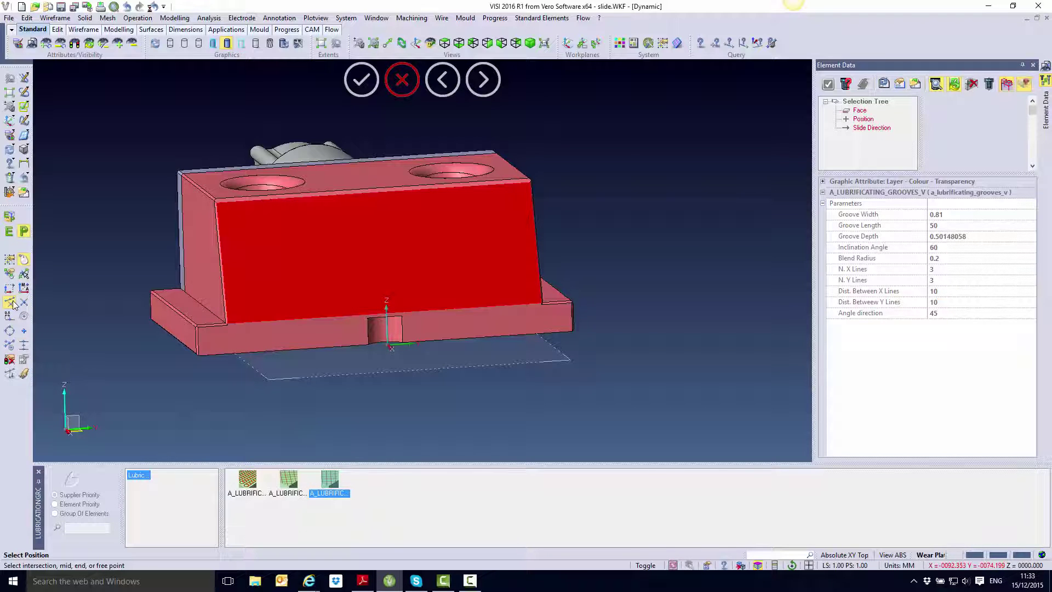
{"action": "left_click", "coordinate": [23, 344]}
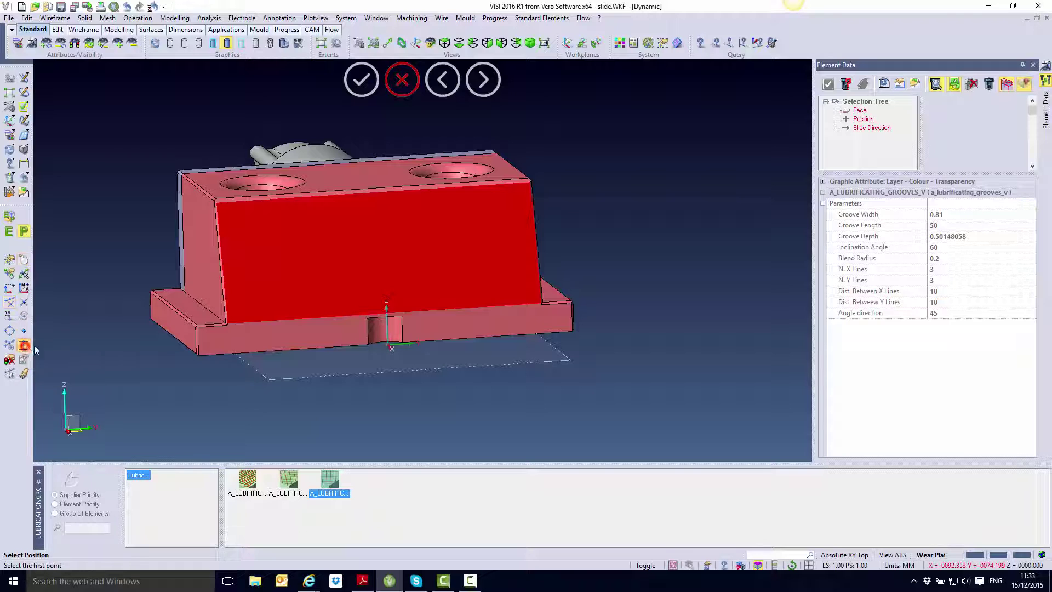
{"action": "scroll", "coordinate": [283, 351], "scroll_direction": "up", "scroll_amount": 4}
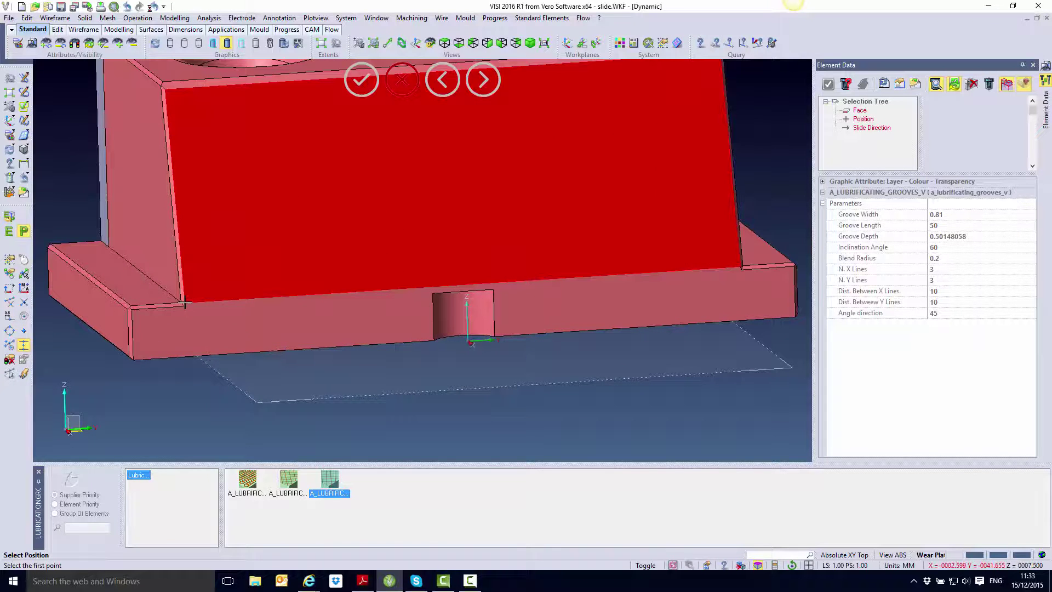
{"action": "scroll", "coordinate": [184, 305], "scroll_direction": "up", "scroll_amount": 4}
{"action": "left_click", "coordinate": [186, 299]}
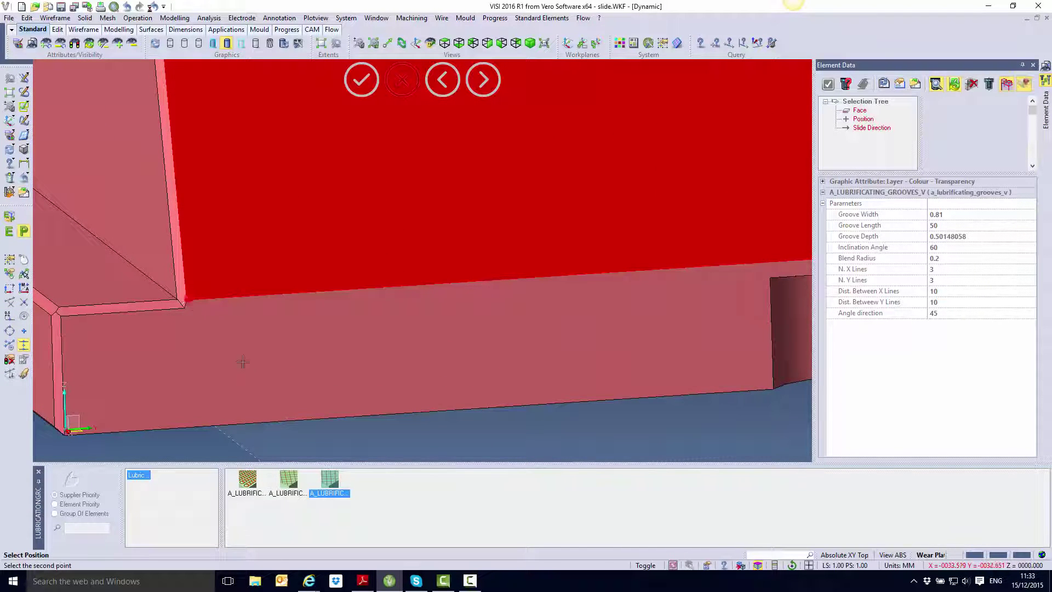
{"action": "scroll", "coordinate": [247, 370], "scroll_direction": "down", "scroll_amount": 6}
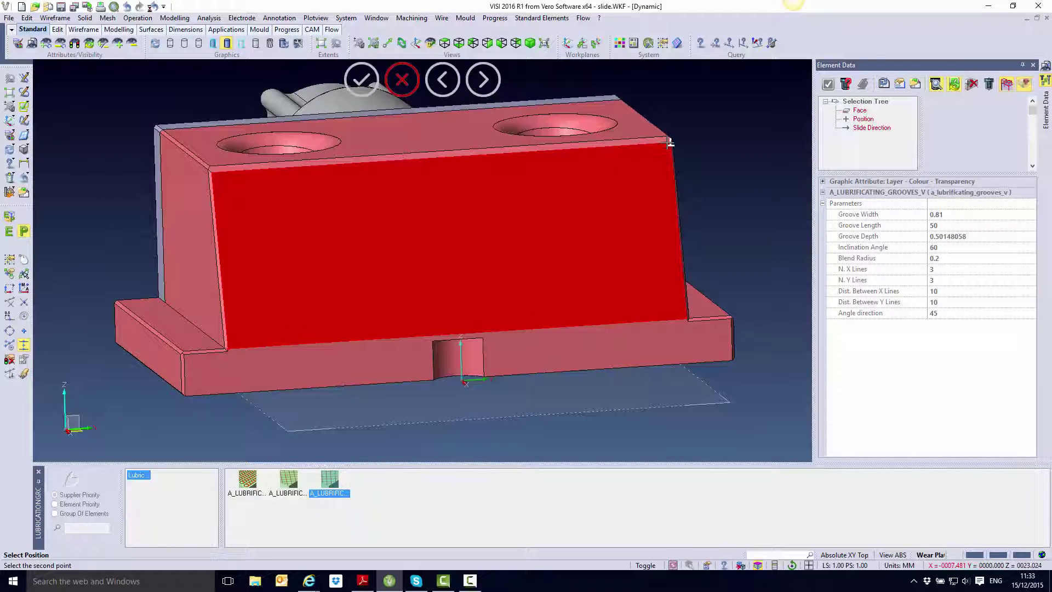
{"action": "left_click", "coordinate": [670, 144]}
{"action": "middle_click_drag", "start_coordinate": [542, 317], "coordinate": [494, 382]}
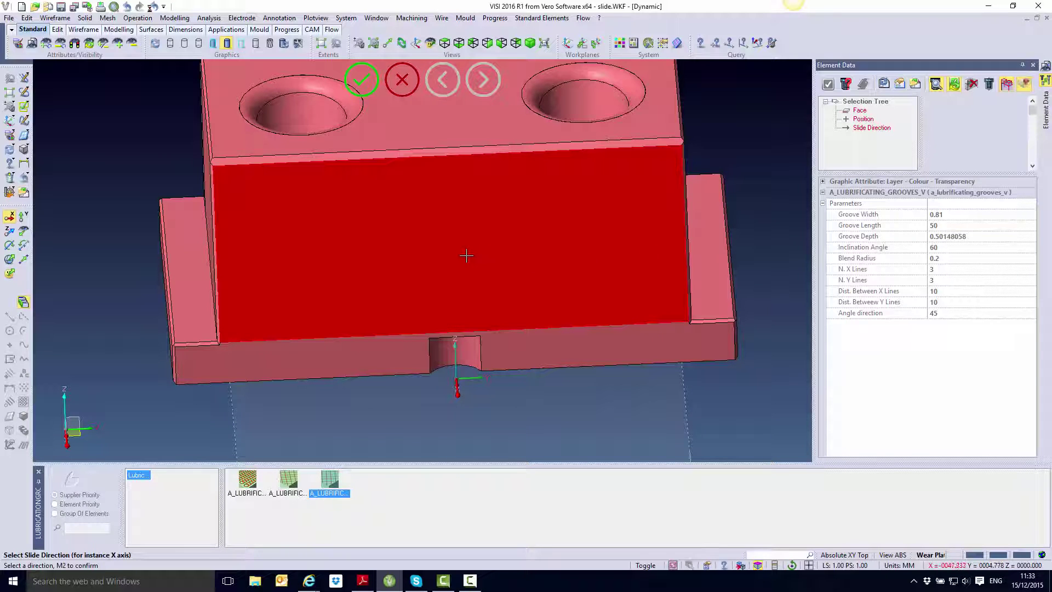
- Set the slide direction to X and confirm to preview the V-groove pattern
{"action": "left_click", "coordinate": [23, 217]}
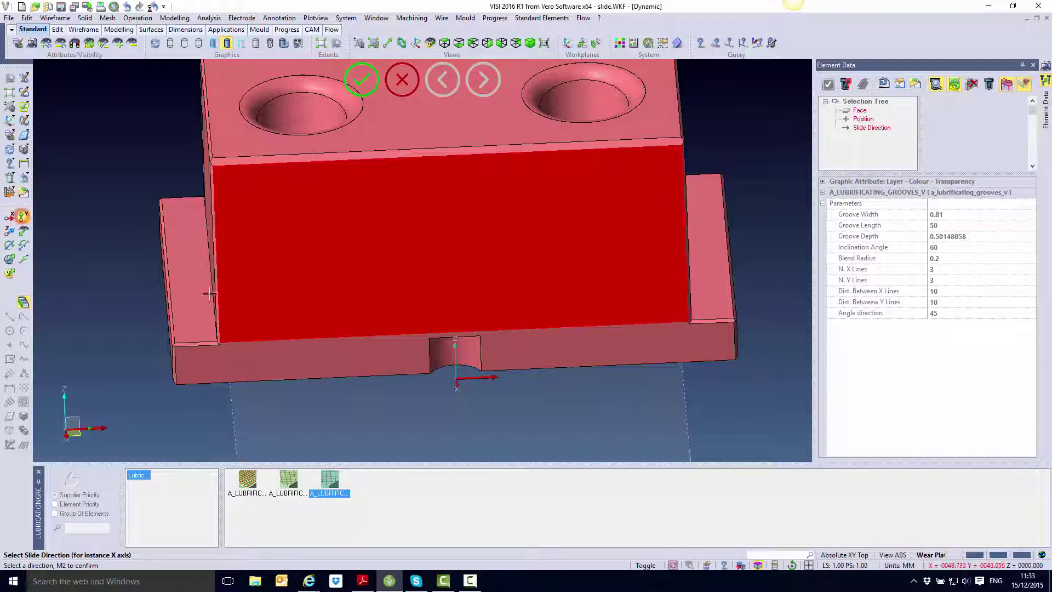
{"action": "middle_click", "coordinate": [576, 387]}
{"action": "middle_click_drag", "start_coordinate": [553, 386], "coordinate": [592, 346]}
{"action": "scroll", "coordinate": [592, 346], "scroll_direction": "down", "scroll_amount": 3}
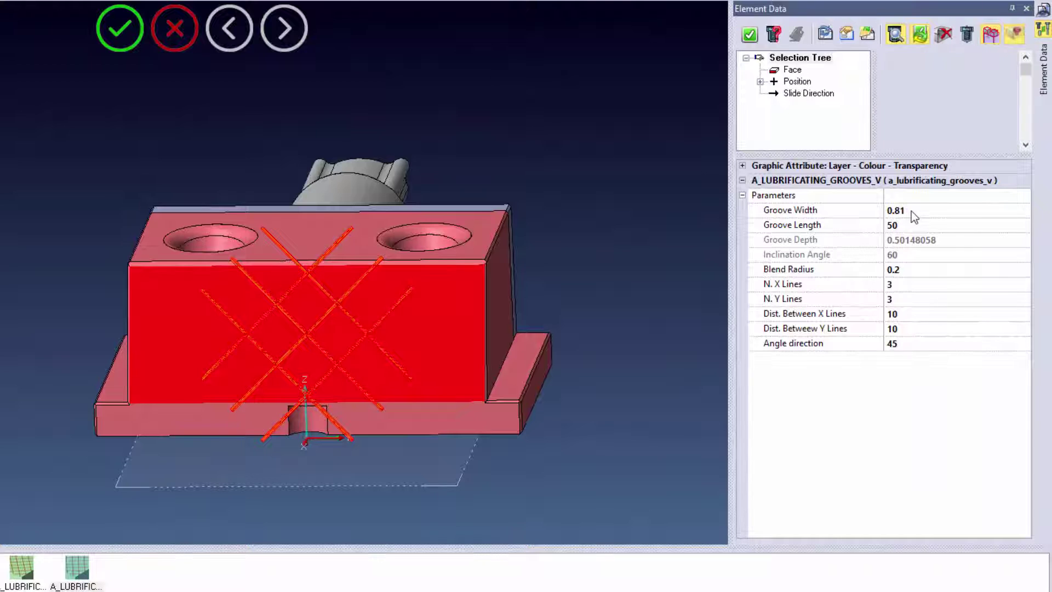
- Set groove width 0.5, length 121, 10 X and 10 Y lines, and enable Subtract
{"action": "left_click", "coordinate": [914, 210]}
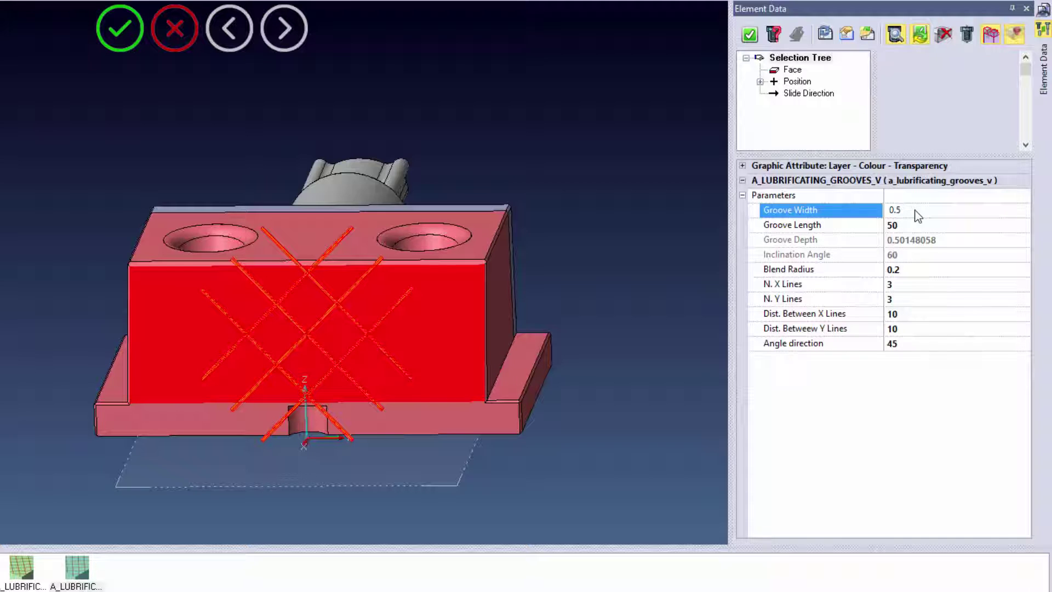
{"action": "left_click", "coordinate": [914, 226]}
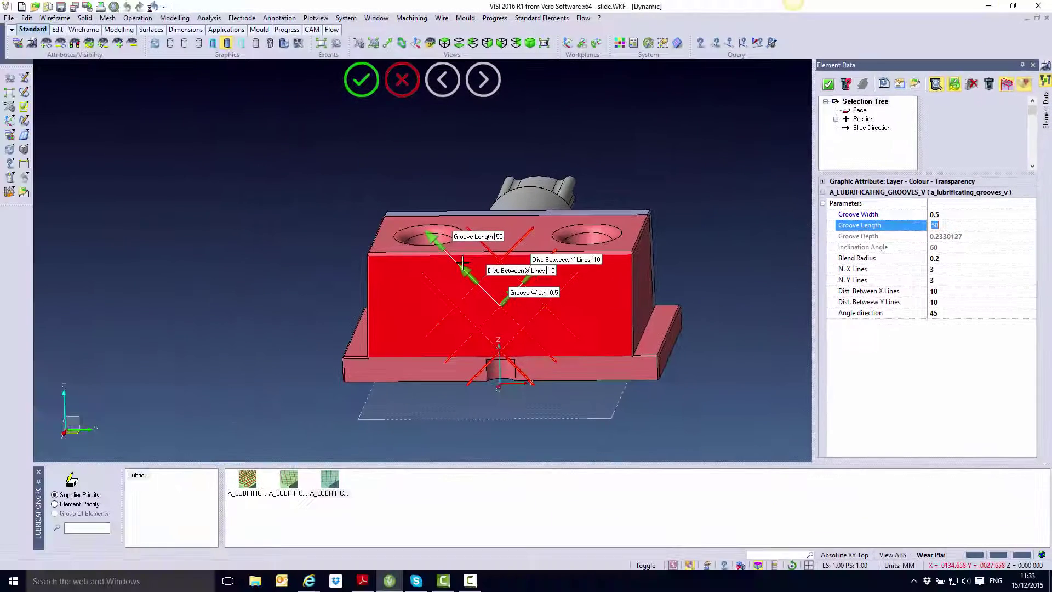
{"action": "left_click_drag", "start_coordinate": [444, 247], "coordinate": [351, 173]}
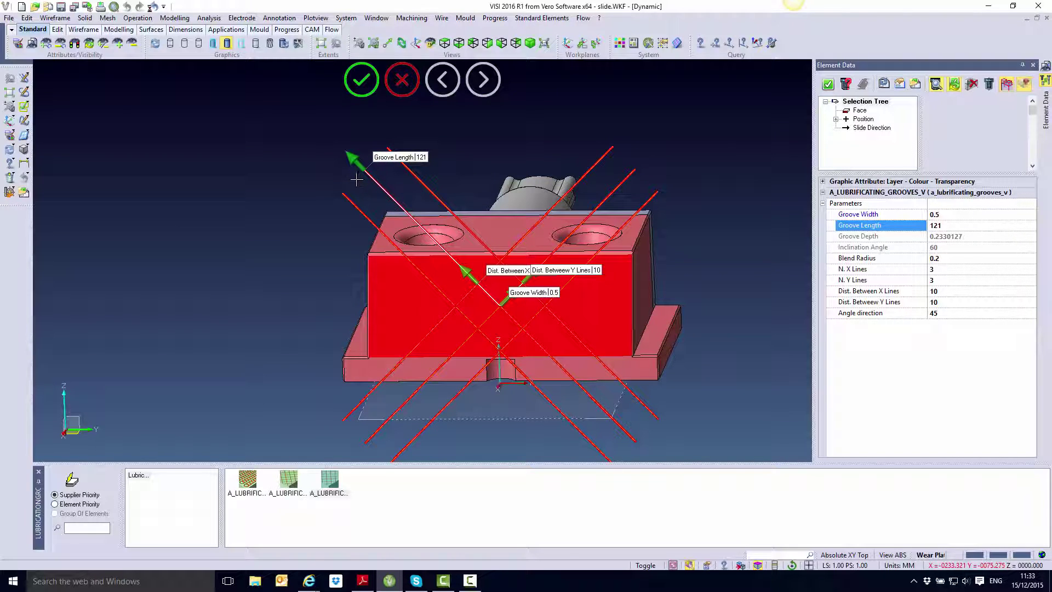
{"action": "left_click", "coordinate": [949, 270]}
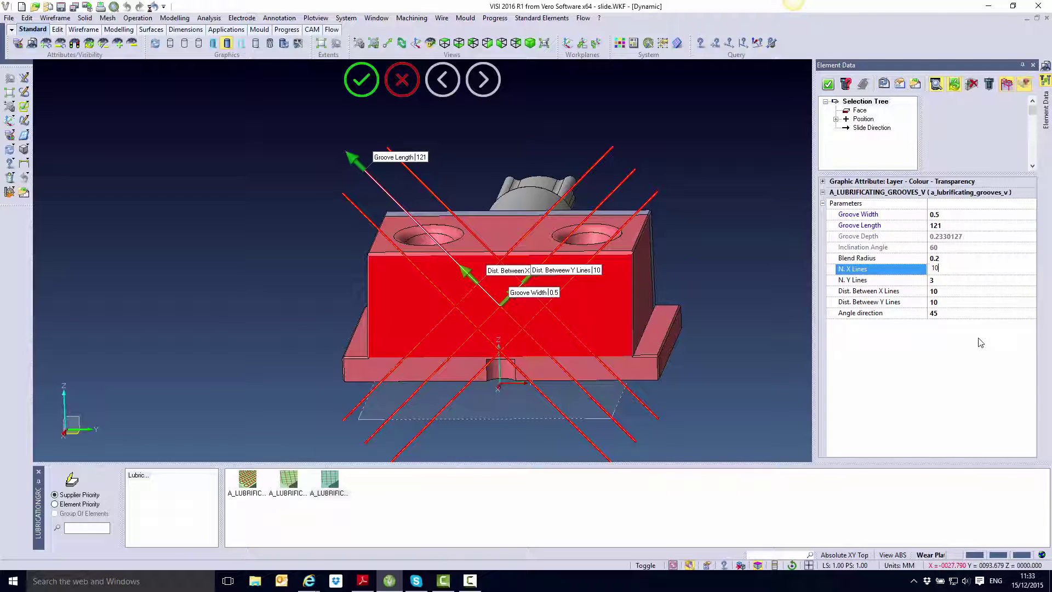
{"action": "left_click", "coordinate": [958, 280]}
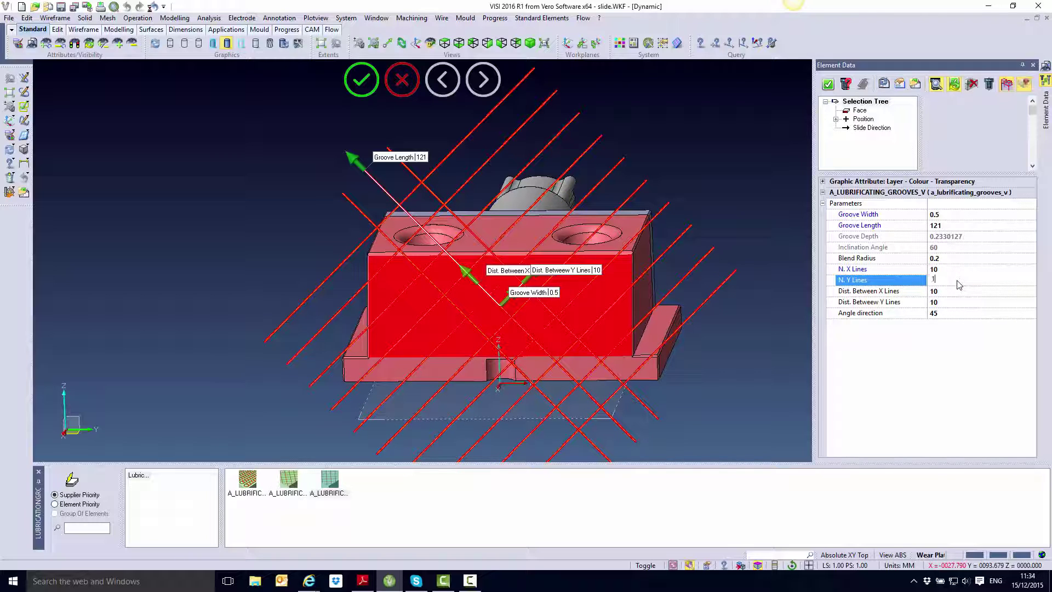
{"action": "left_click", "coordinate": [968, 291]}
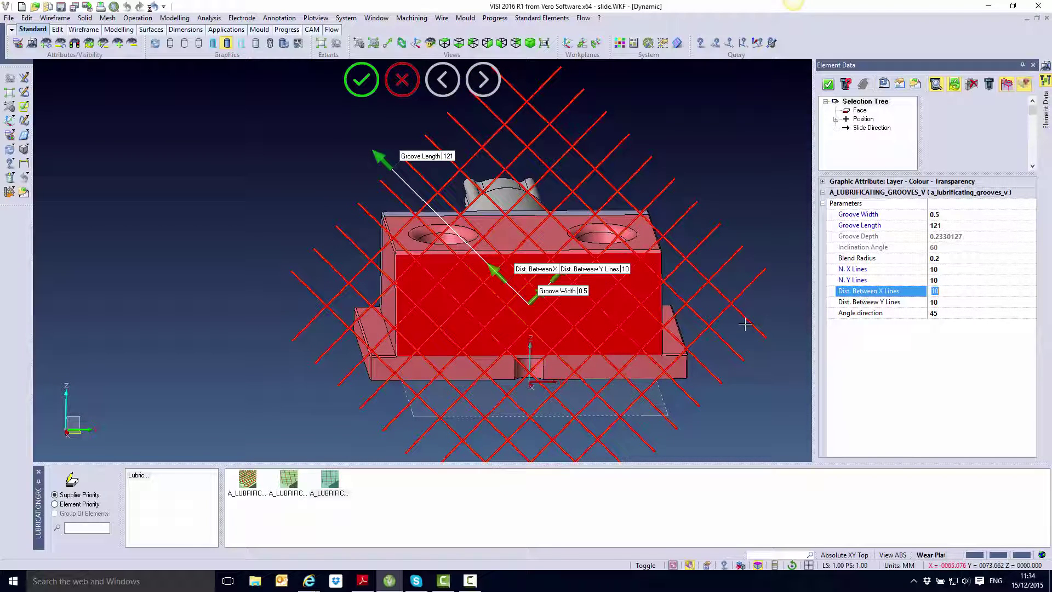
{"action": "left_click", "coordinate": [971, 86]}
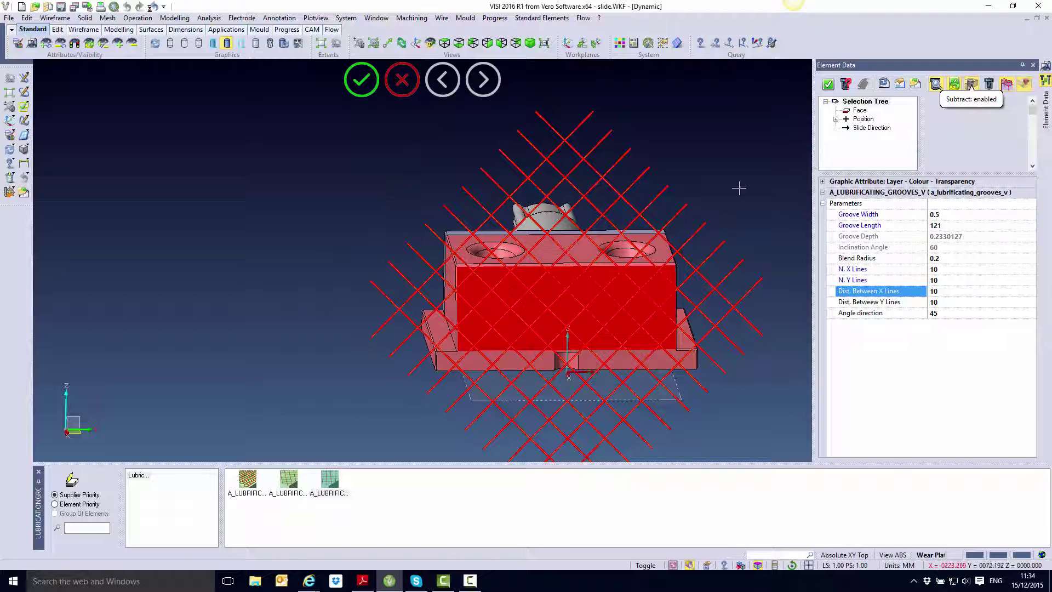
- Add the groove instance to the slide and inspect the cut diamond grid from several angles
{"action": "left_click", "coordinate": [829, 83]}
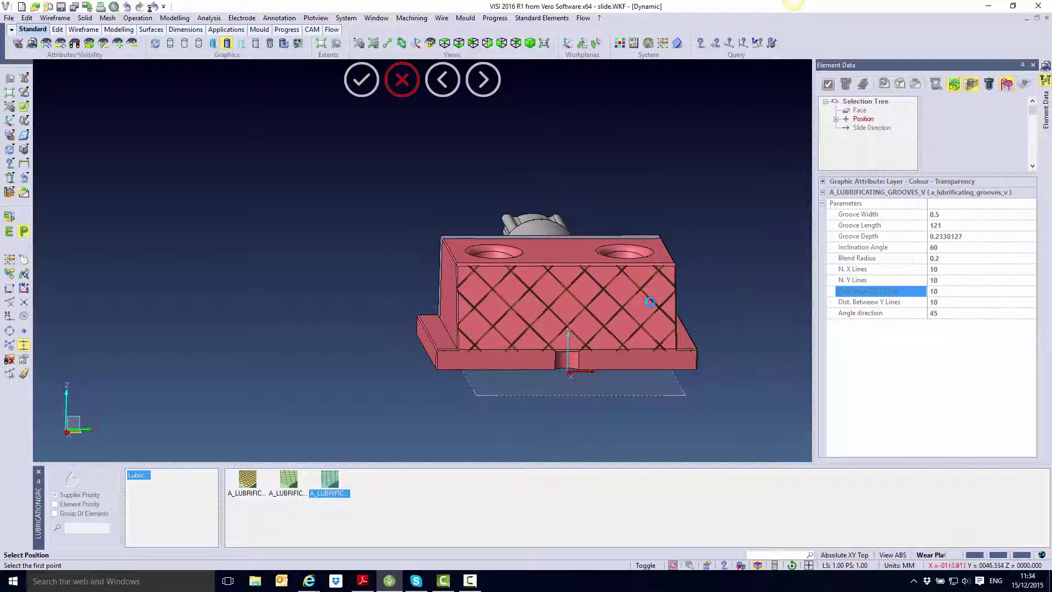
{"action": "scroll", "coordinate": [597, 249], "scroll_direction": "up", "scroll_amount": 3}
{"action": "middle_click_drag", "start_coordinate": [642, 215], "coordinate": [712, 114]}
{"action": "scroll", "coordinate": [709, 141], "scroll_direction": "up", "scroll_amount": 4}
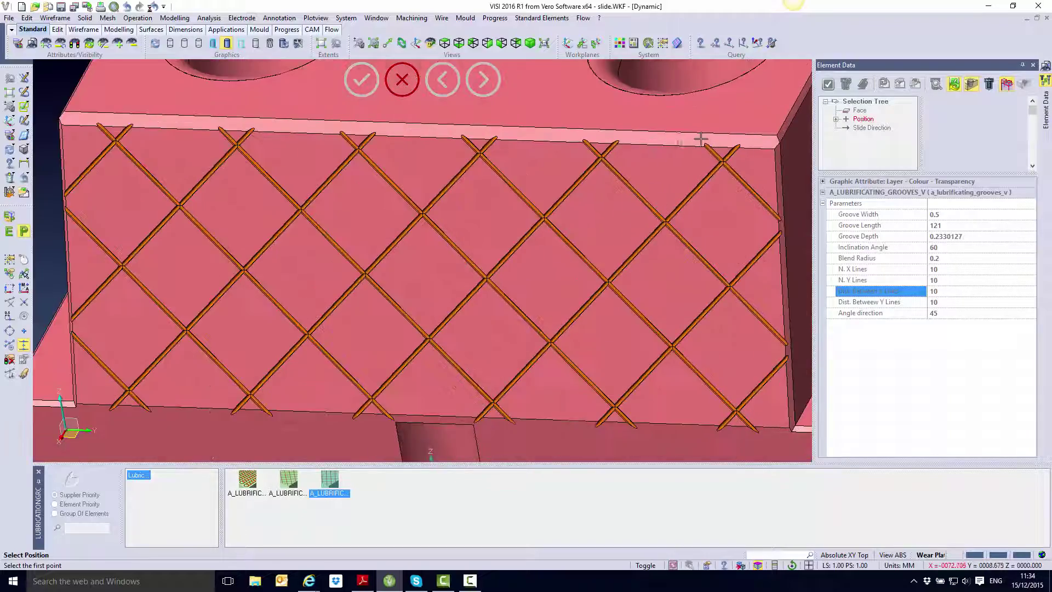
{"action": "mouse_move", "coordinate": [566, 118]}
{"action": "middle_mouse_down"}
{"action": "mouse_move", "coordinate": [547, 136]}
{"action": "mouse_move", "coordinate": [566, 132]}
{"action": "middle_mouse_up"}
{"action": "scroll", "coordinate": [557, 125], "scroll_direction": "up", "scroll_amount": 5}
{"action": "scroll", "coordinate": [559, 137], "scroll_direction": "down", "scroll_amount": 6}
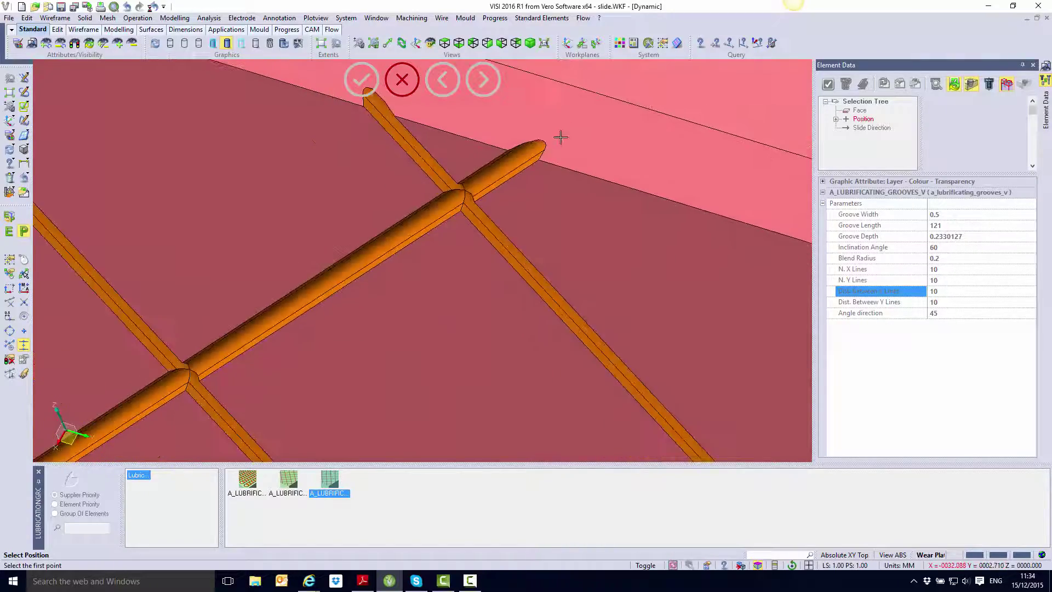
{"action": "scroll", "coordinate": [525, 154], "scroll_direction": "down", "scroll_amount": 5}
{"action": "mouse_move", "coordinate": [427, 199]}
{"action": "middle_mouse_down"}
{"action": "mouse_move", "coordinate": [470, 158]}
{"action": "mouse_move", "coordinate": [444, 196]}
{"action": "middle_mouse_up"}
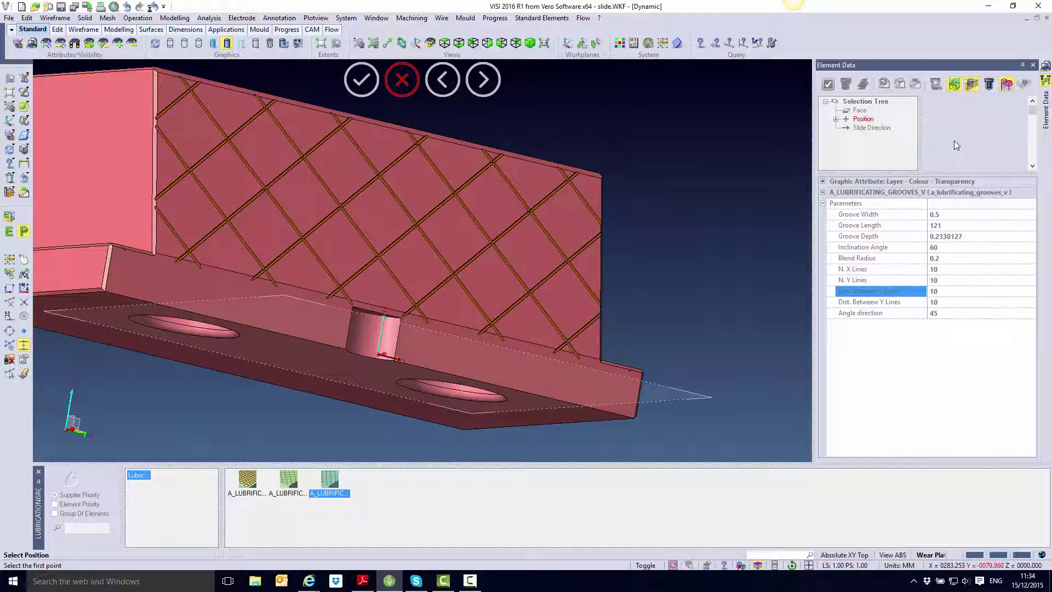
- Display all layers from Slide through Rail 2 in the Layers list
{"action": "left_click", "coordinate": [932, 556]}
{"action": "left_click", "coordinate": [861, 138]}
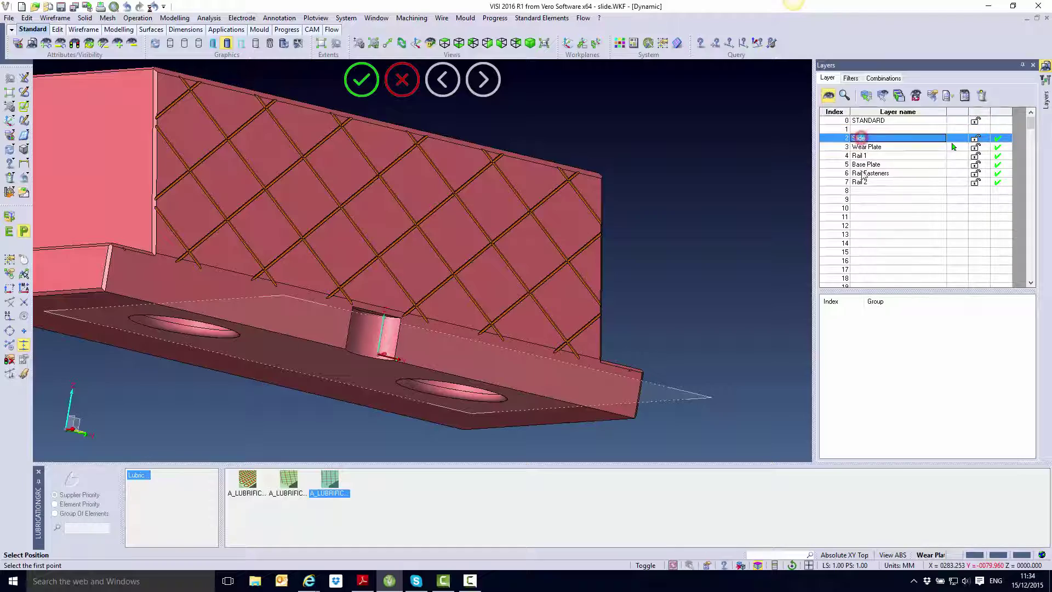
{"action": "left_click", "coordinate": [860, 183], "text": "shift"}
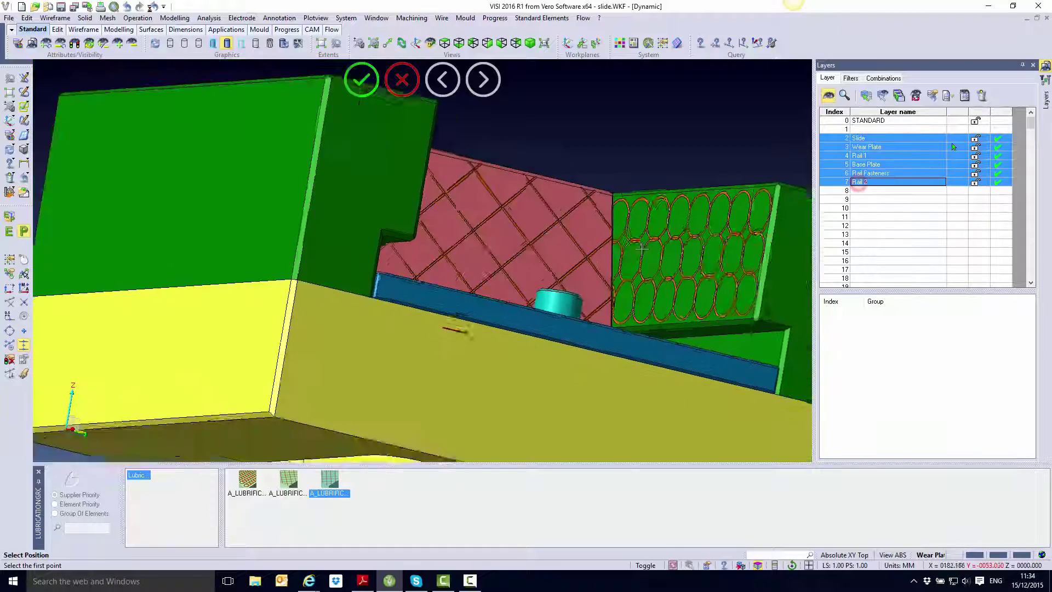